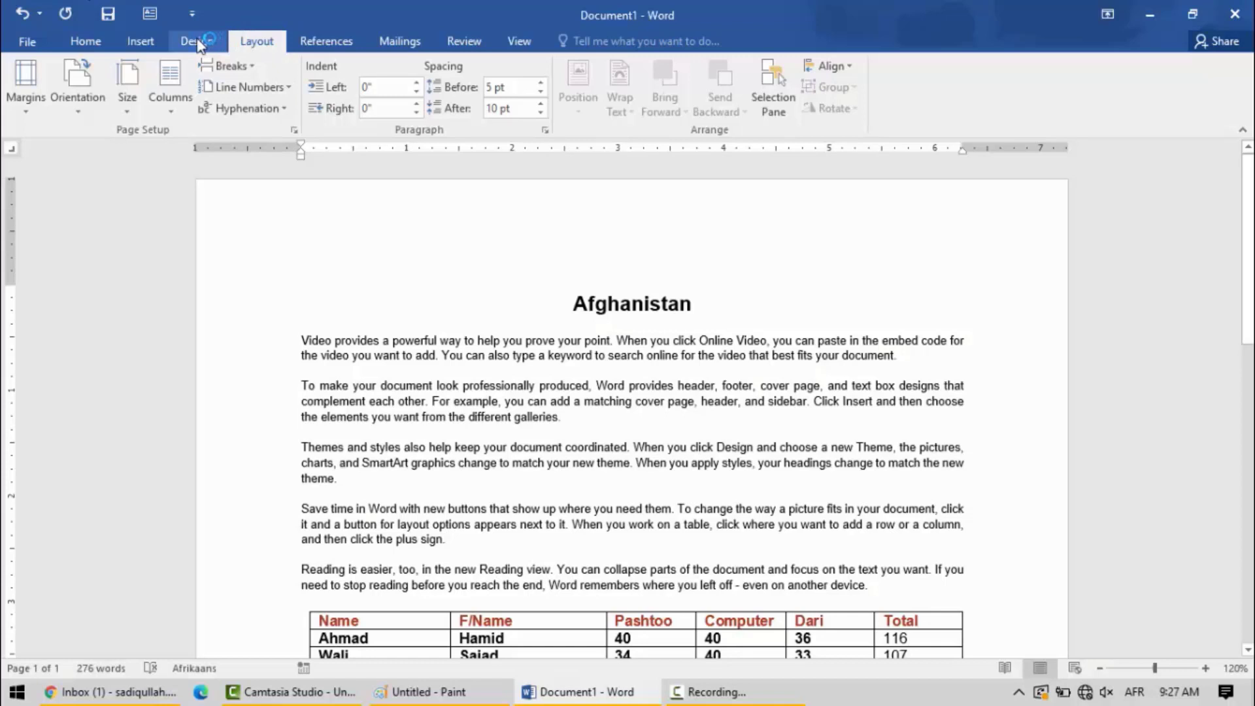
click(198, 44)
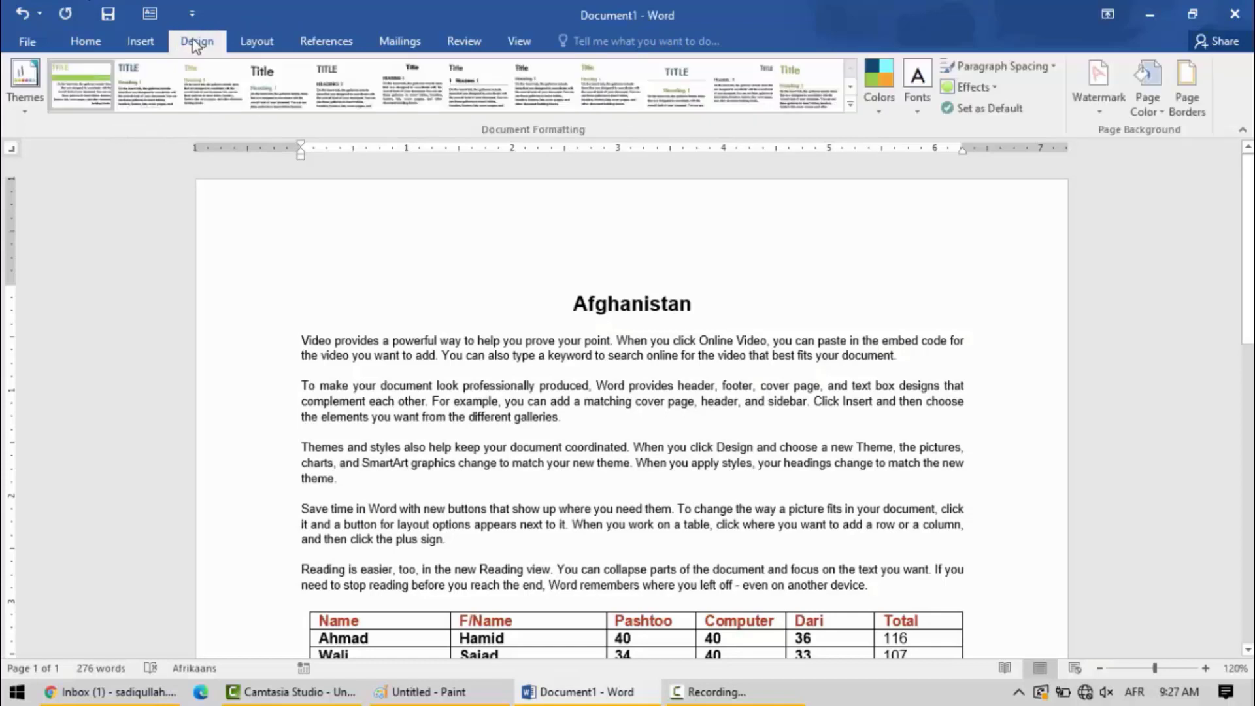
click(141, 43)
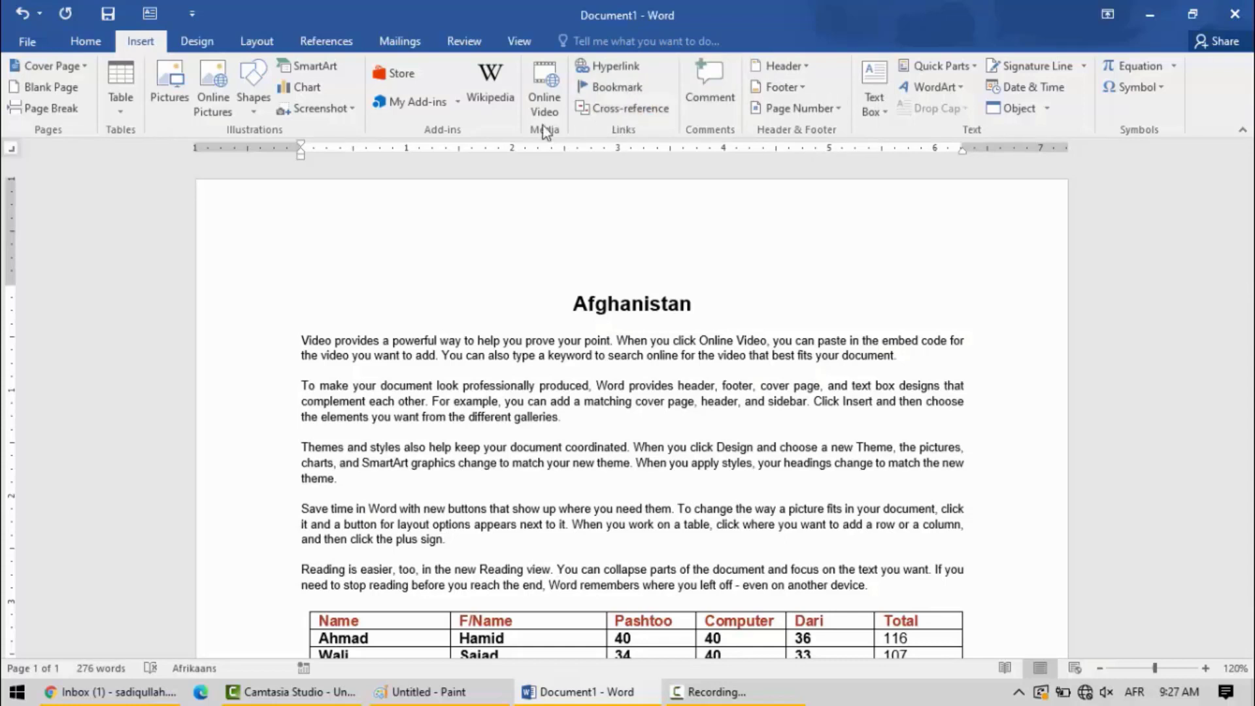
click(248, 45)
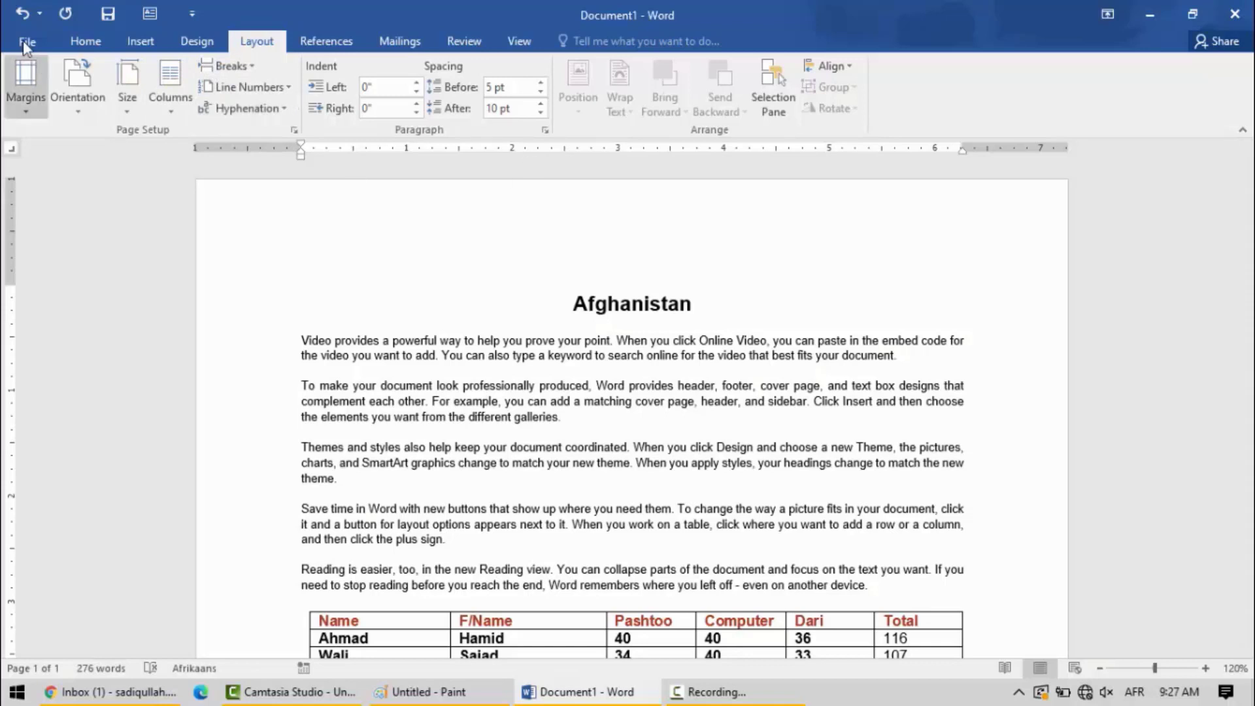
click(193, 41)
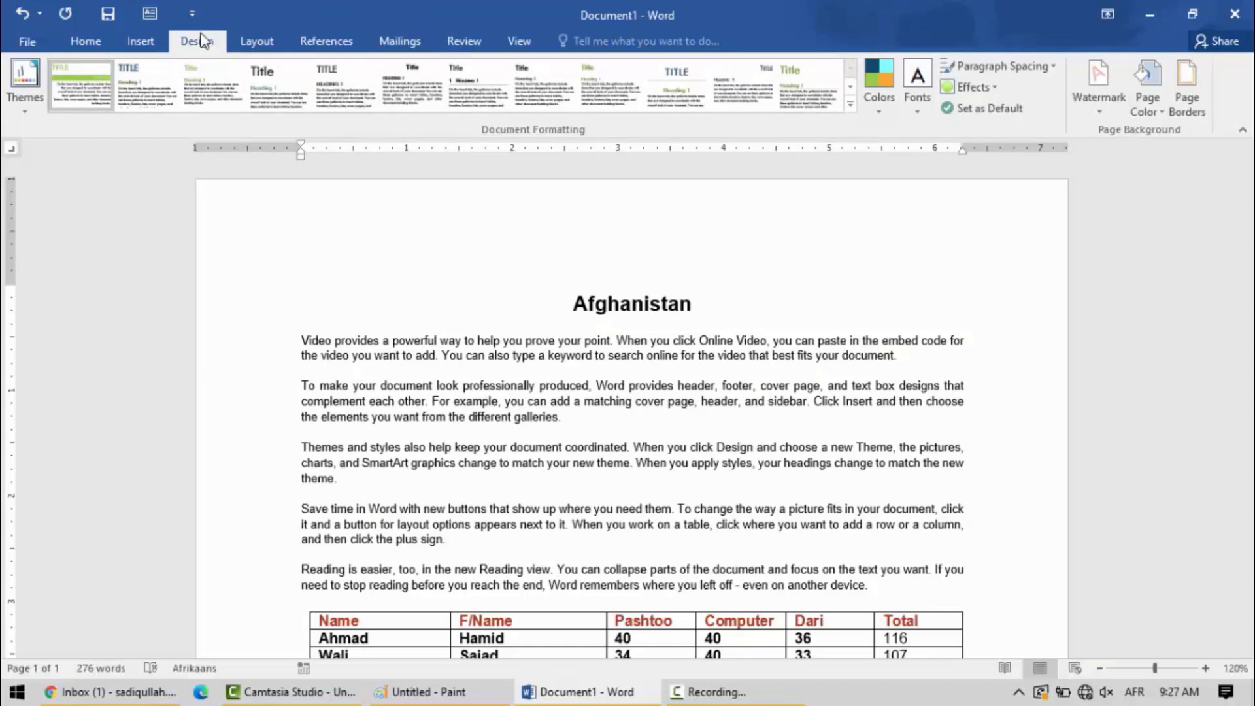
click(250, 43)
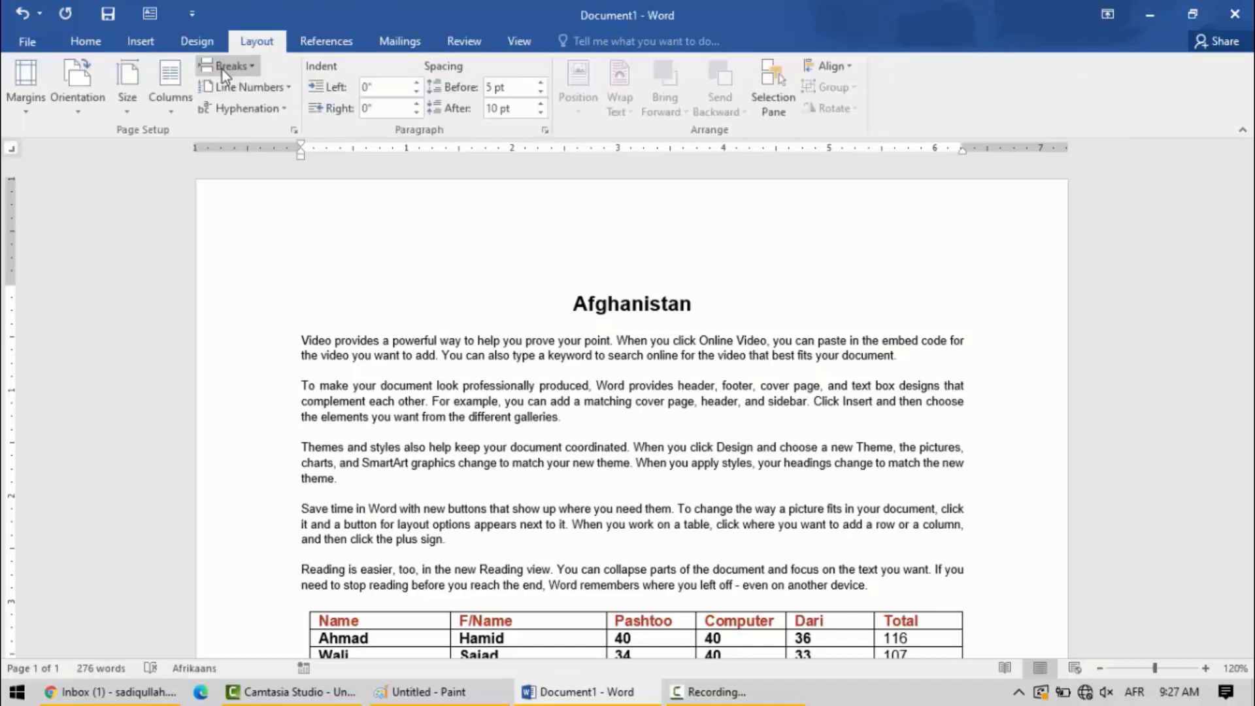
click(146, 45)
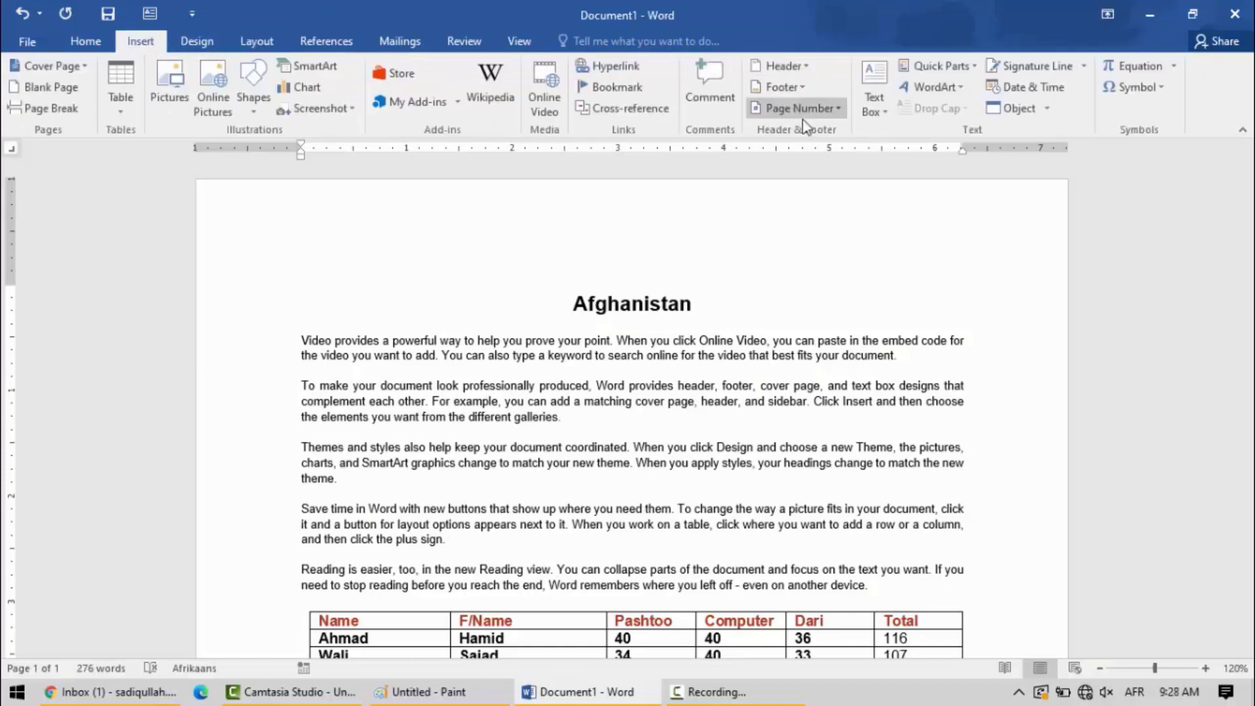
click(249, 47)
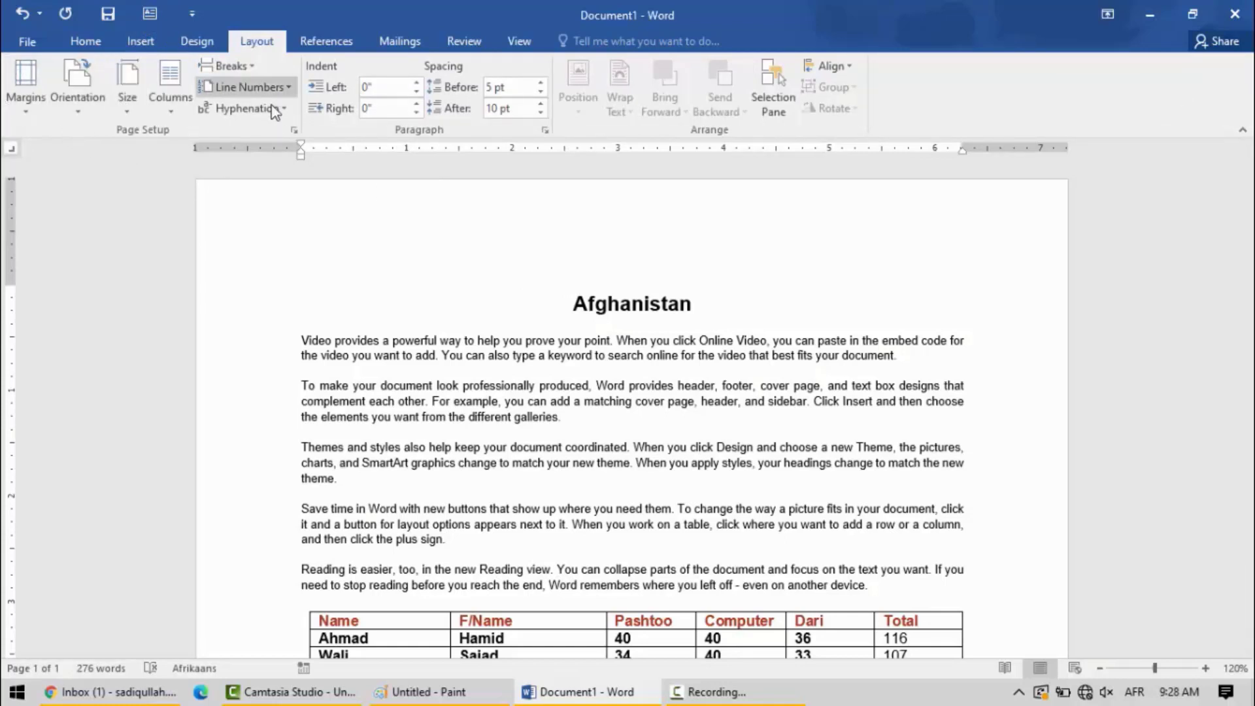
click(157, 46)
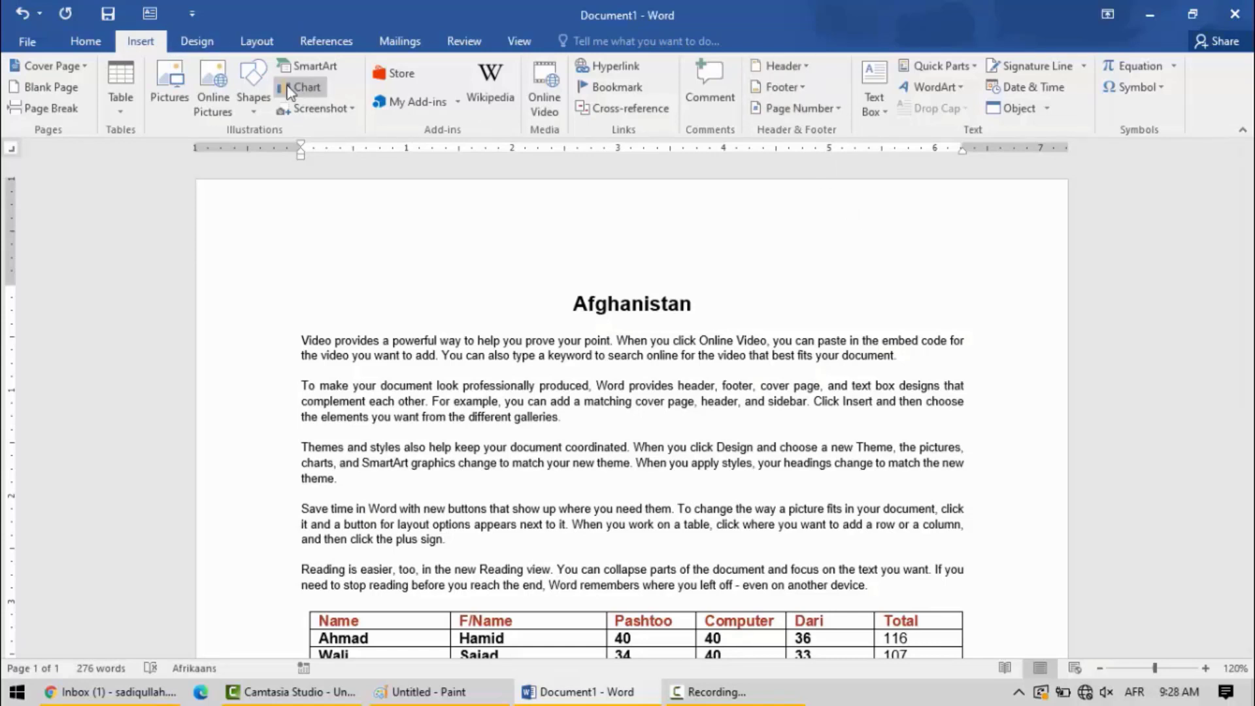
click(198, 42)
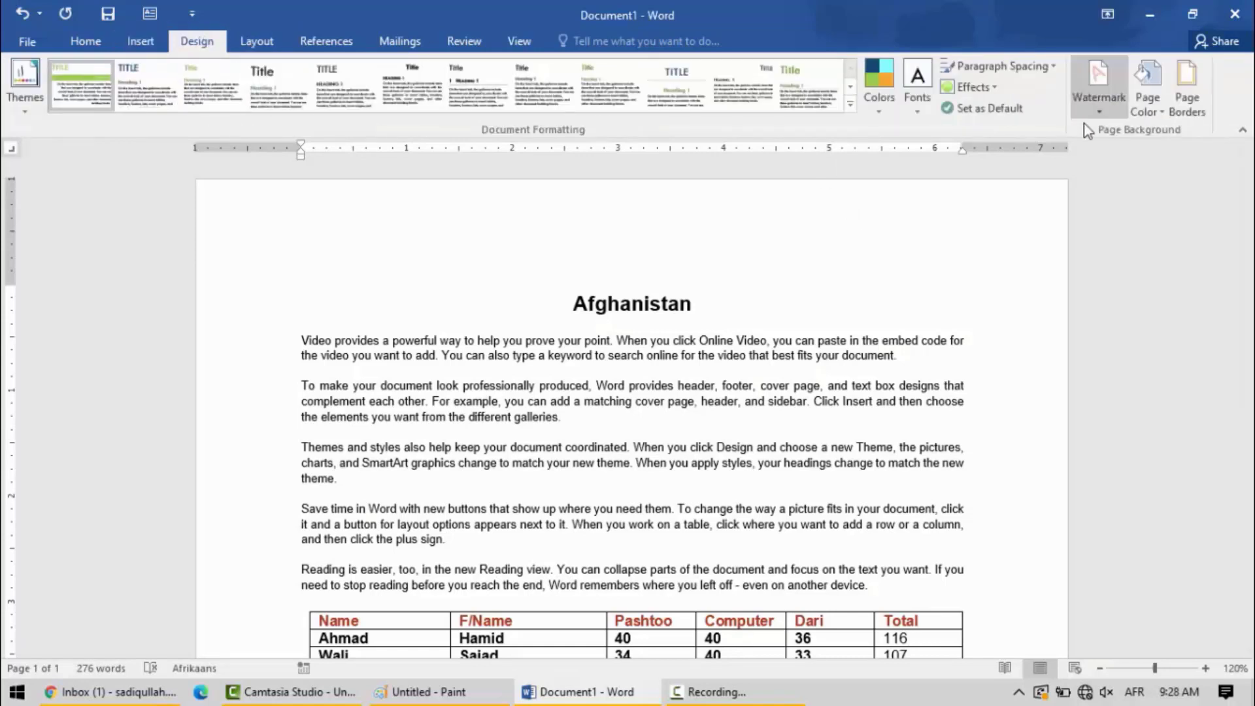
click(140, 42)
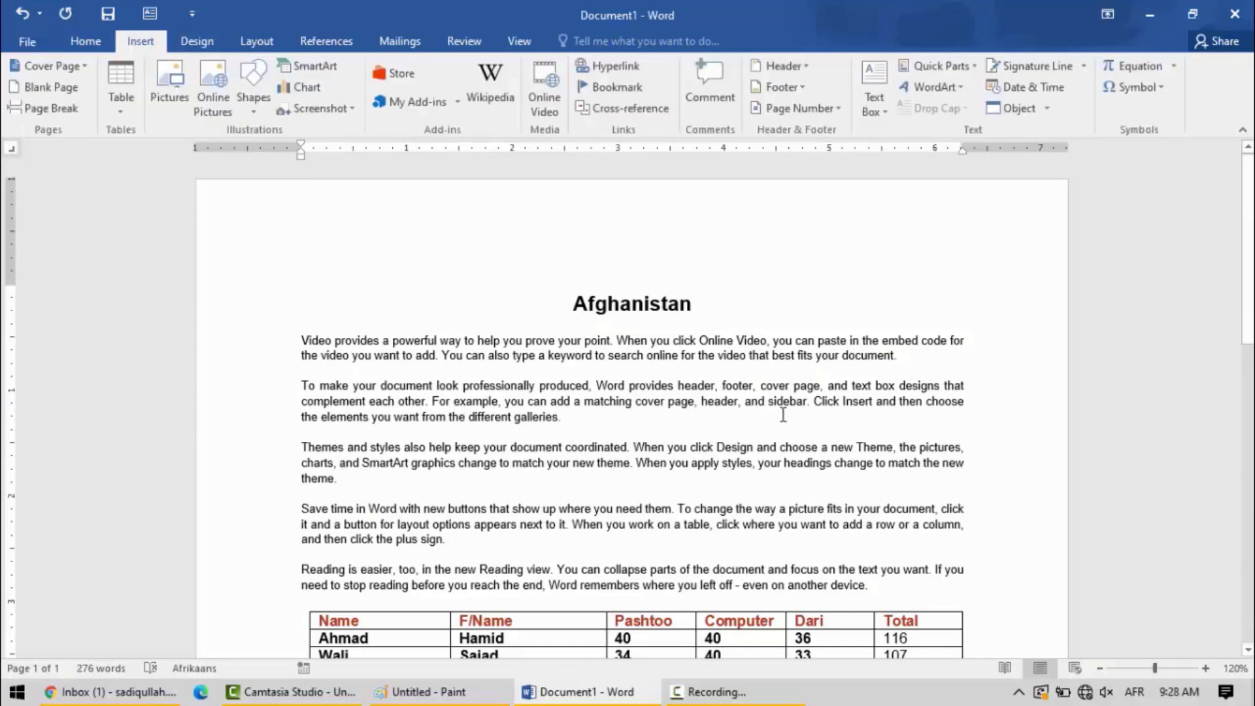
click(265, 44)
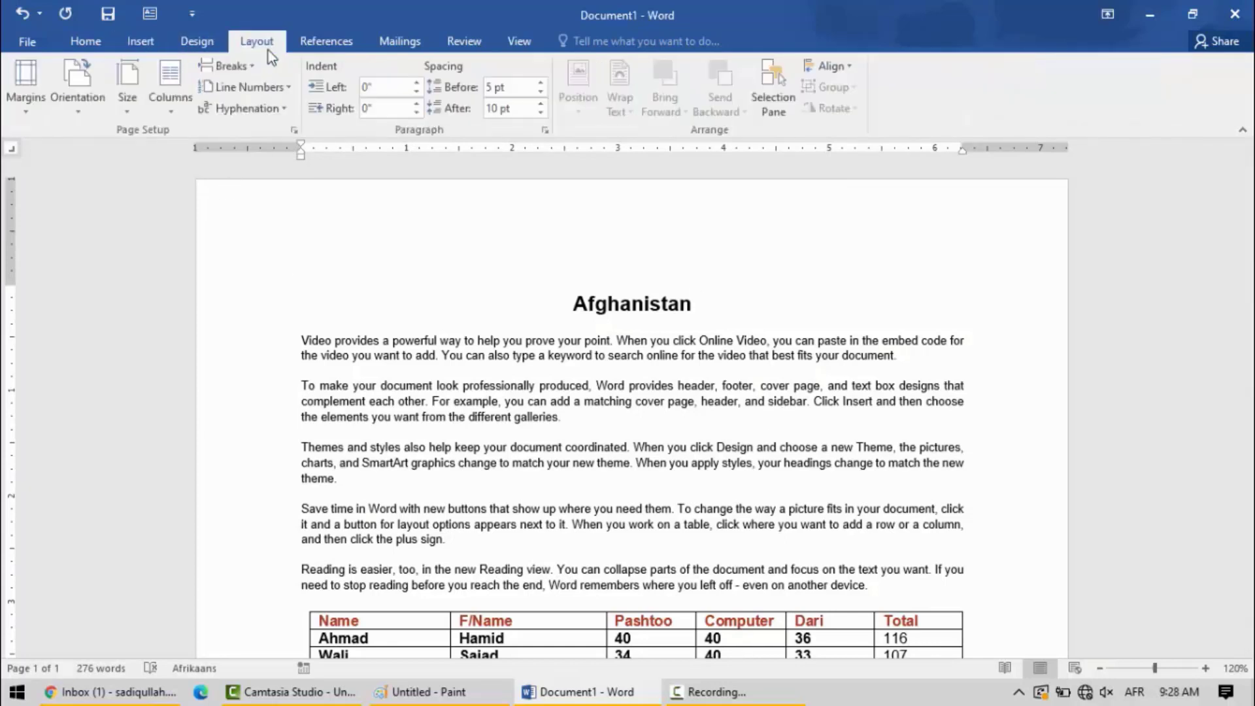
Step: Apply the Narrow margin preset, 0.5" on all four sides, to the document
click(24, 119)
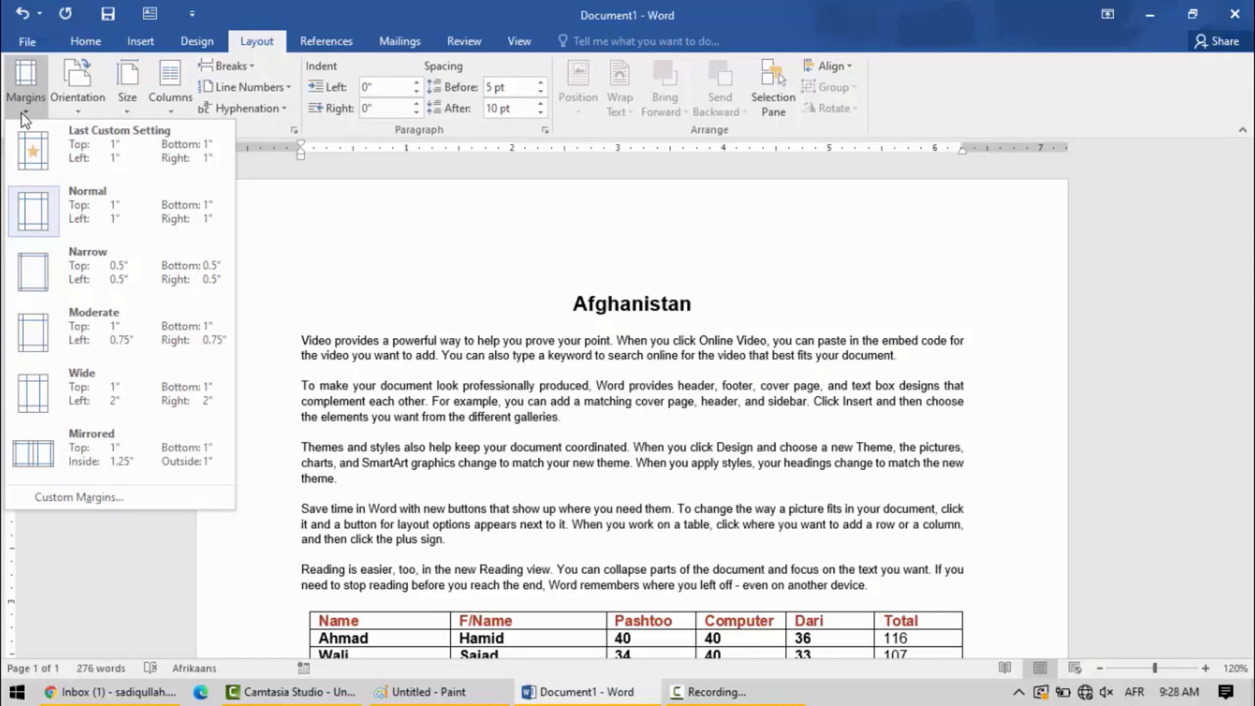
click(590, 359)
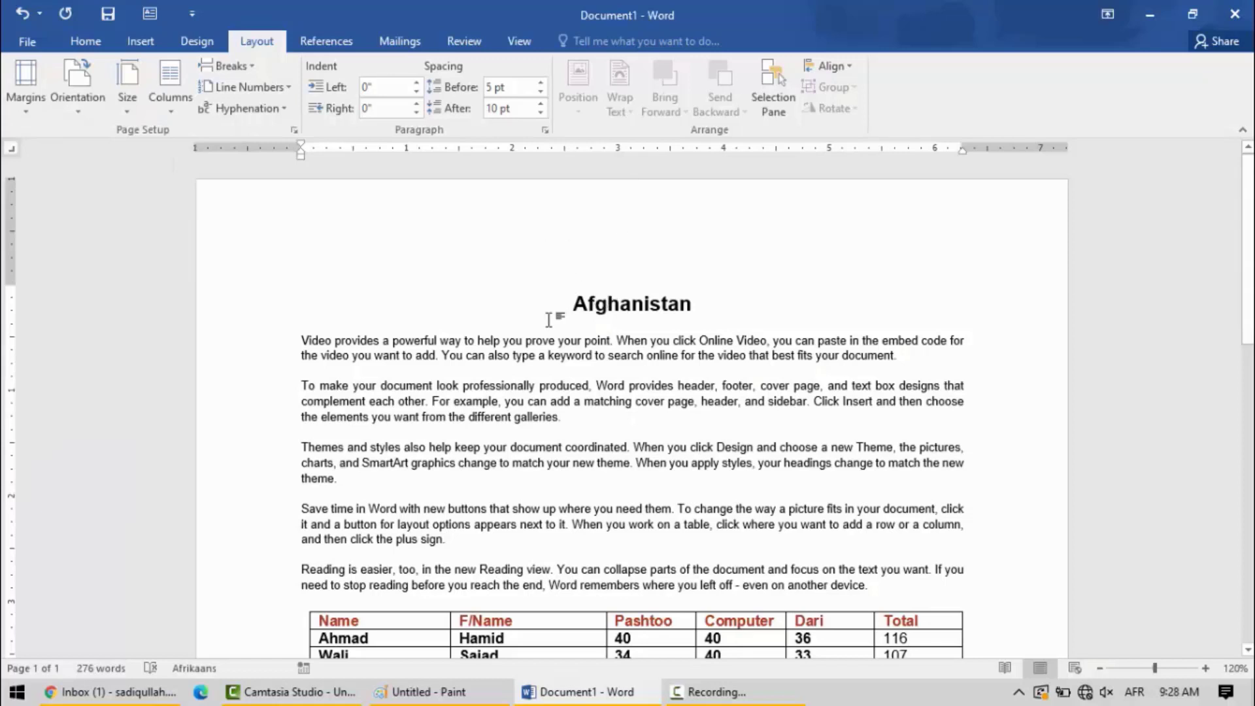
click(24, 105)
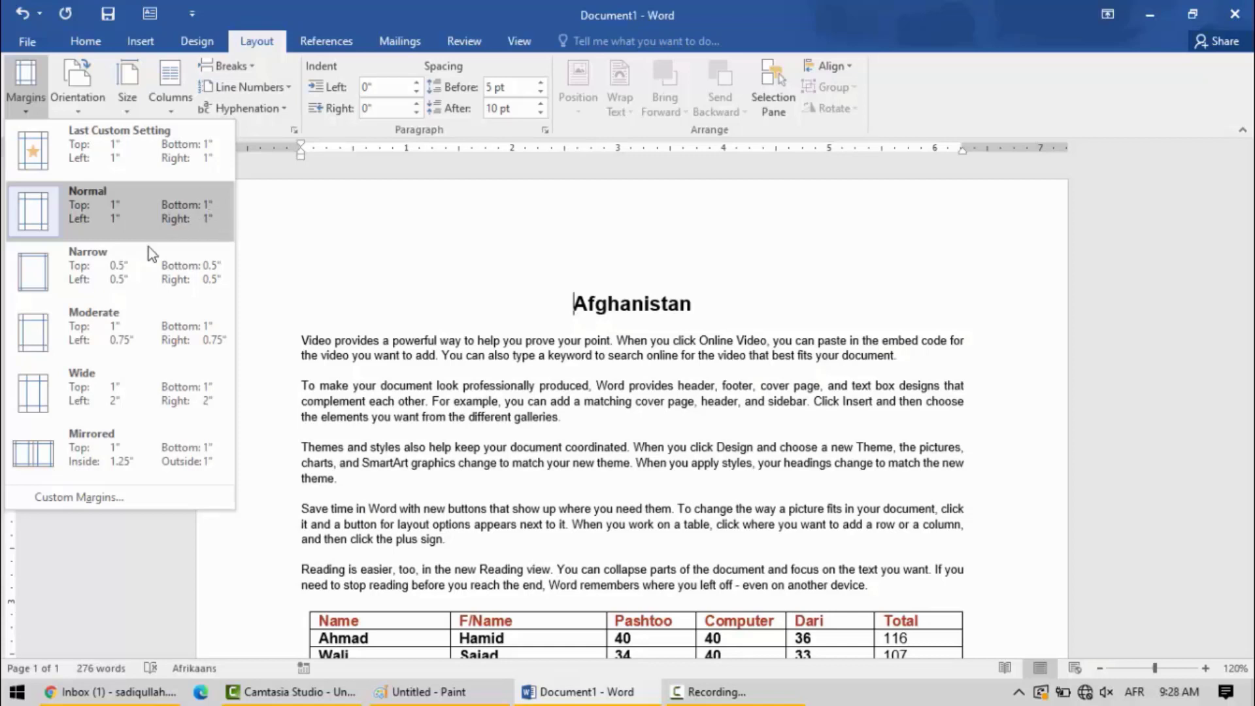
click(76, 268)
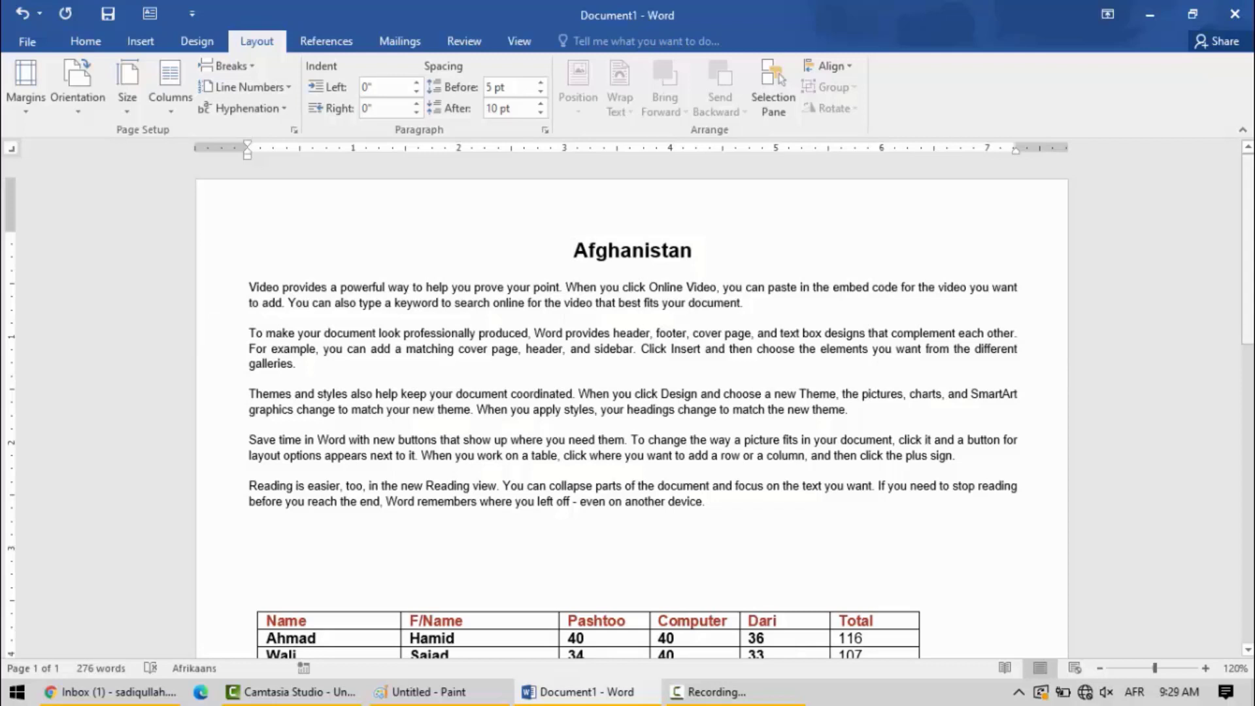
Step: Generate six paragraphs of sample text below the table with =rand(6)
drag(1248, 330, 1248, 448)
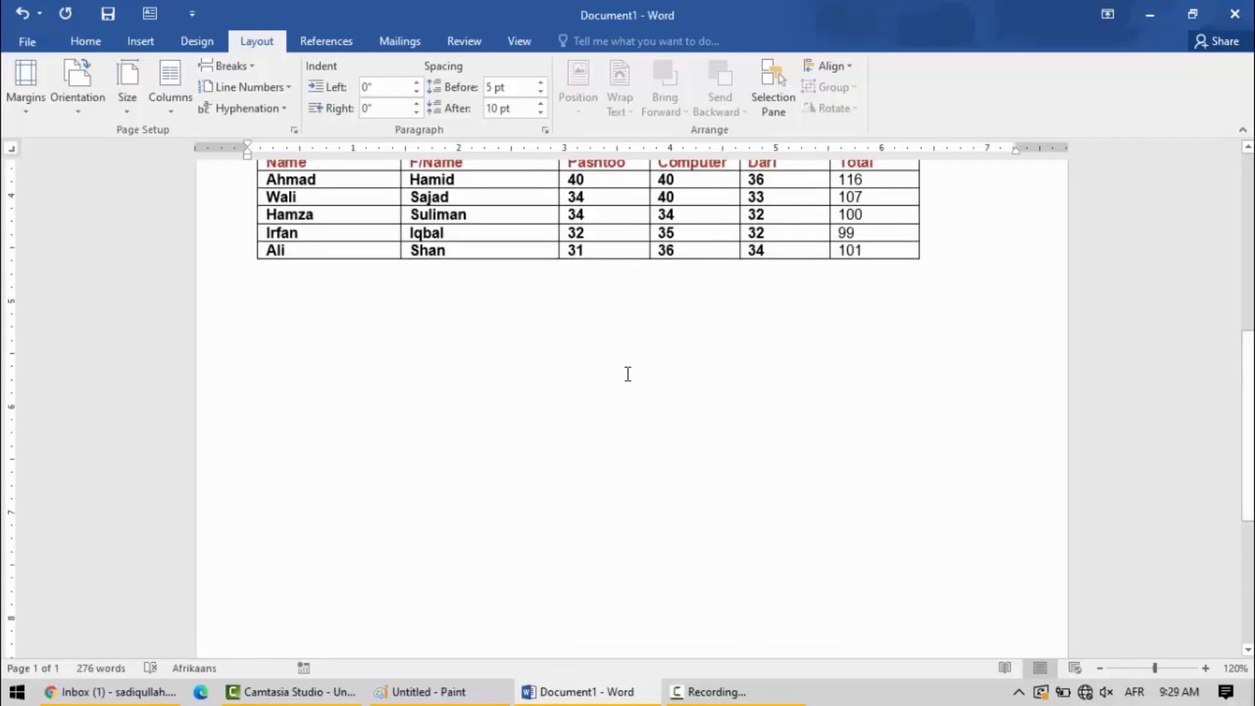
click(310, 329)
text(=rand)
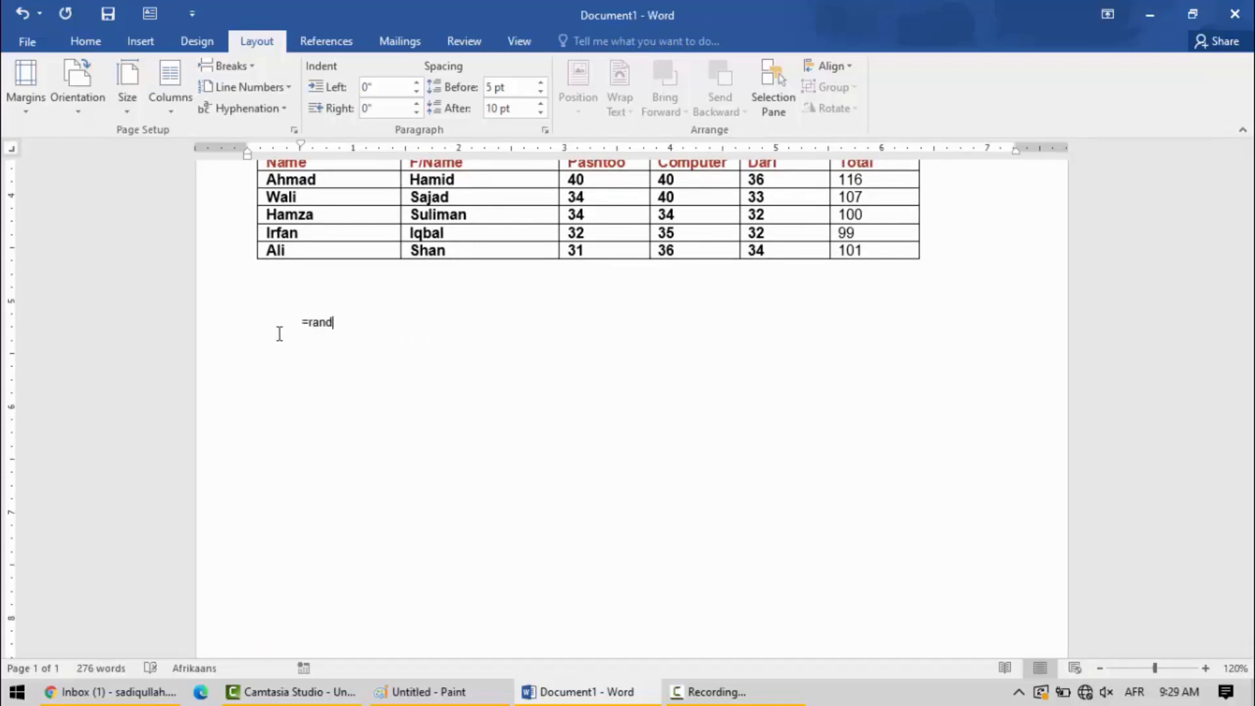
text((6))
key(Return)
Step: Generate ten more sample paragraphs after the last paragraph with =rand(10)
scroll(890, 521, down, 2)
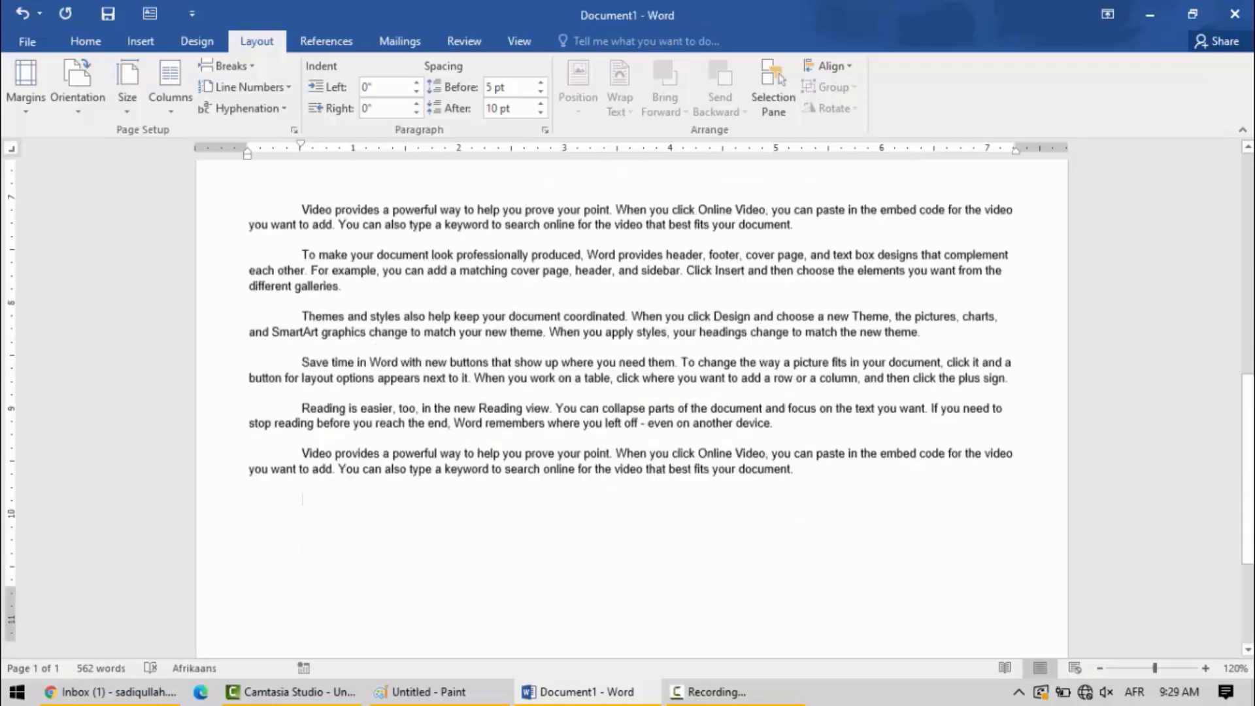
scroll(809, 417, down, 3)
text(=rand)
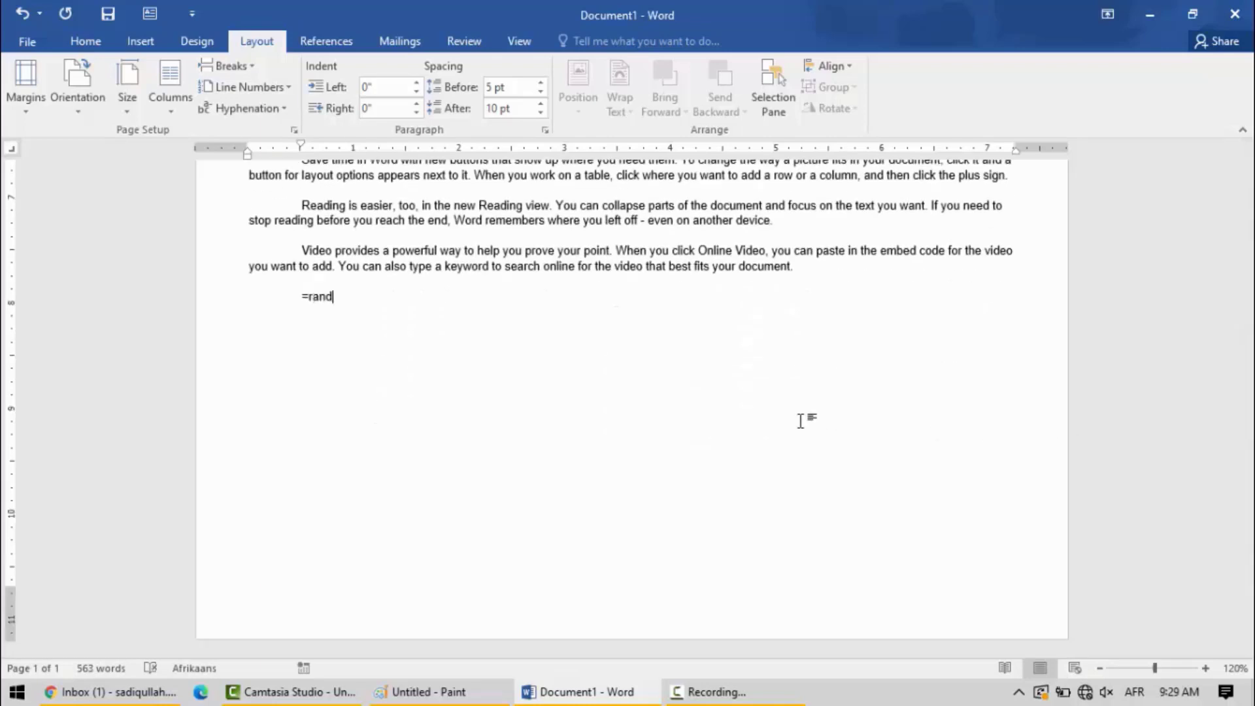
text((10)
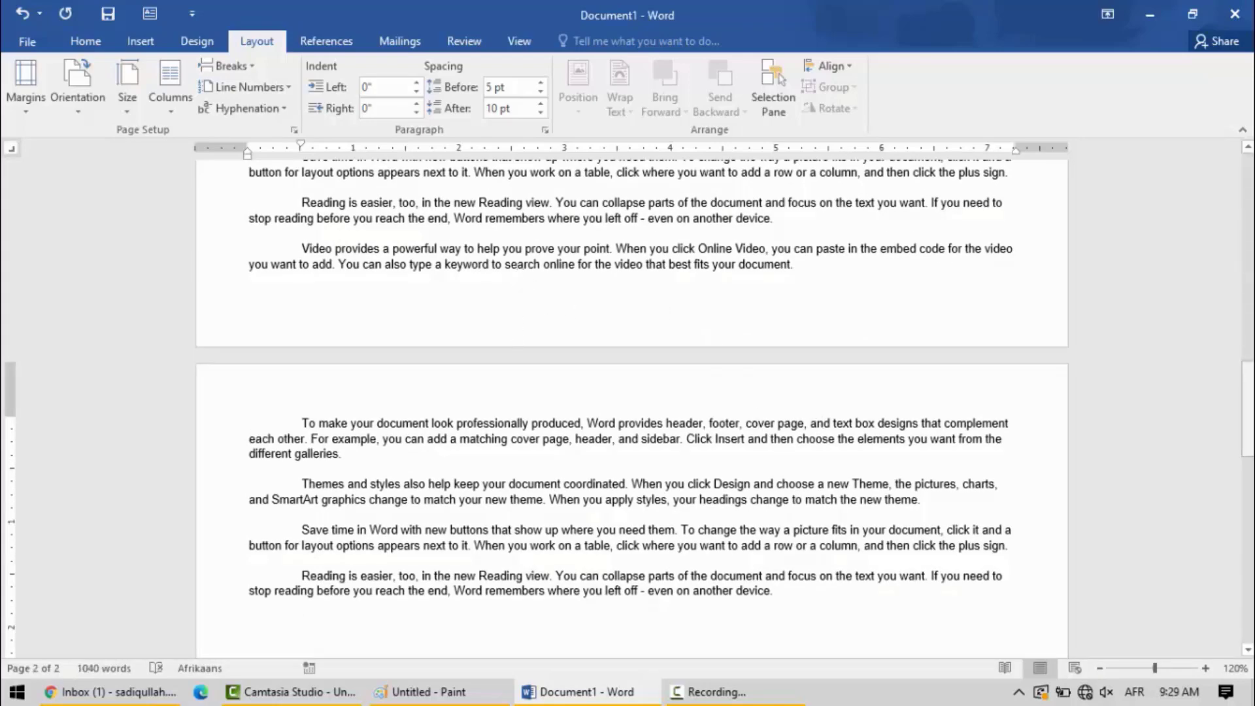
Step: Apply the Normal margin preset, 1" on all four sides, to the document
scroll(1214, 159, up, 10)
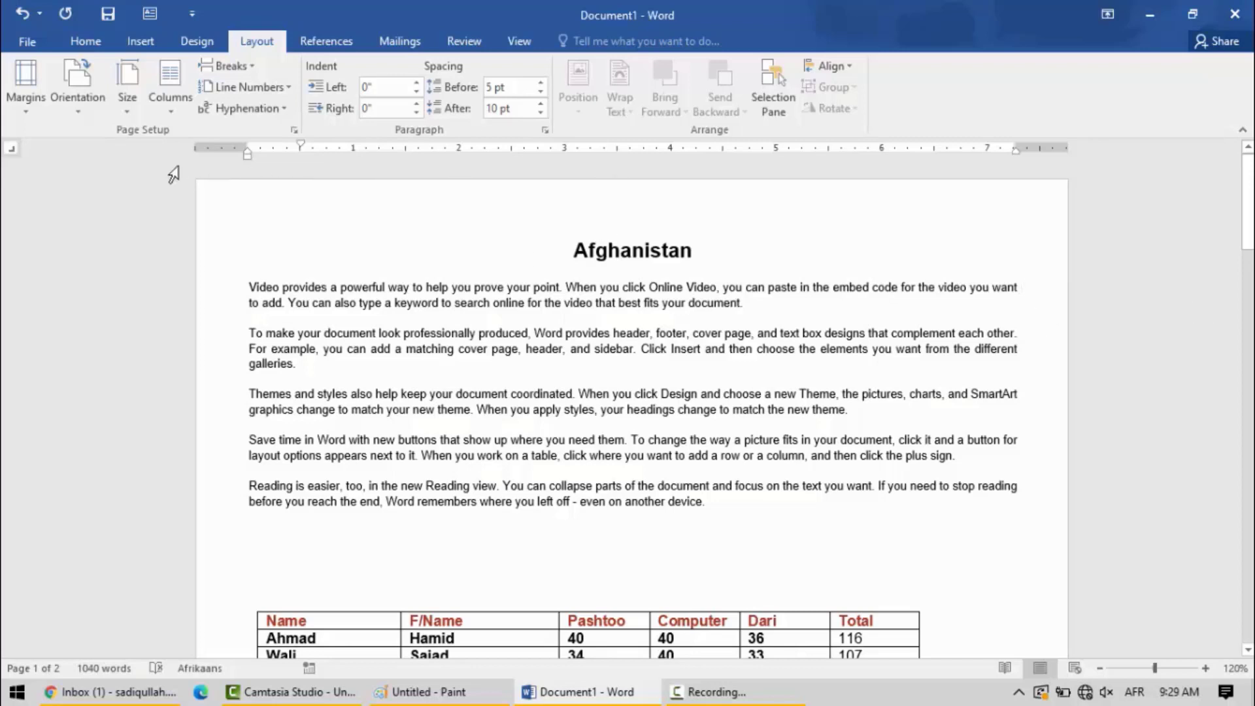
click(32, 116)
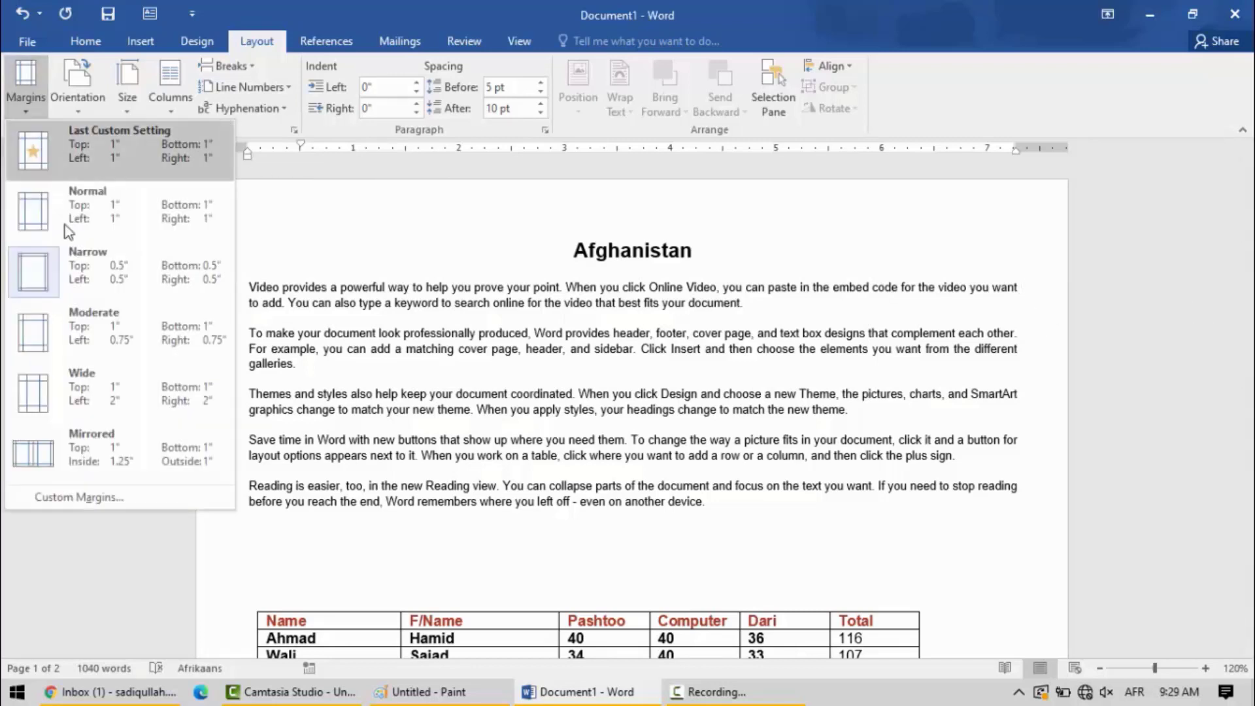
click(82, 213)
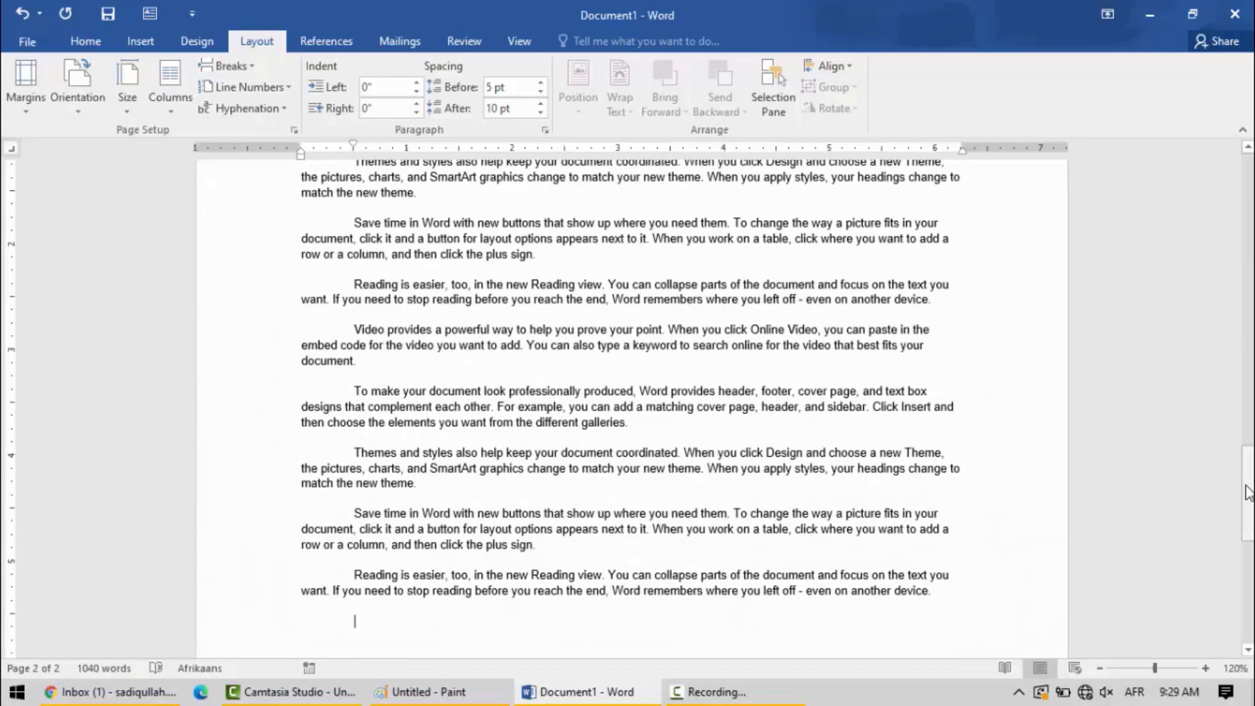
Step: Change the page orientation of the document to Landscape and view both pages side by side
drag(1246, 486, 1244, 182)
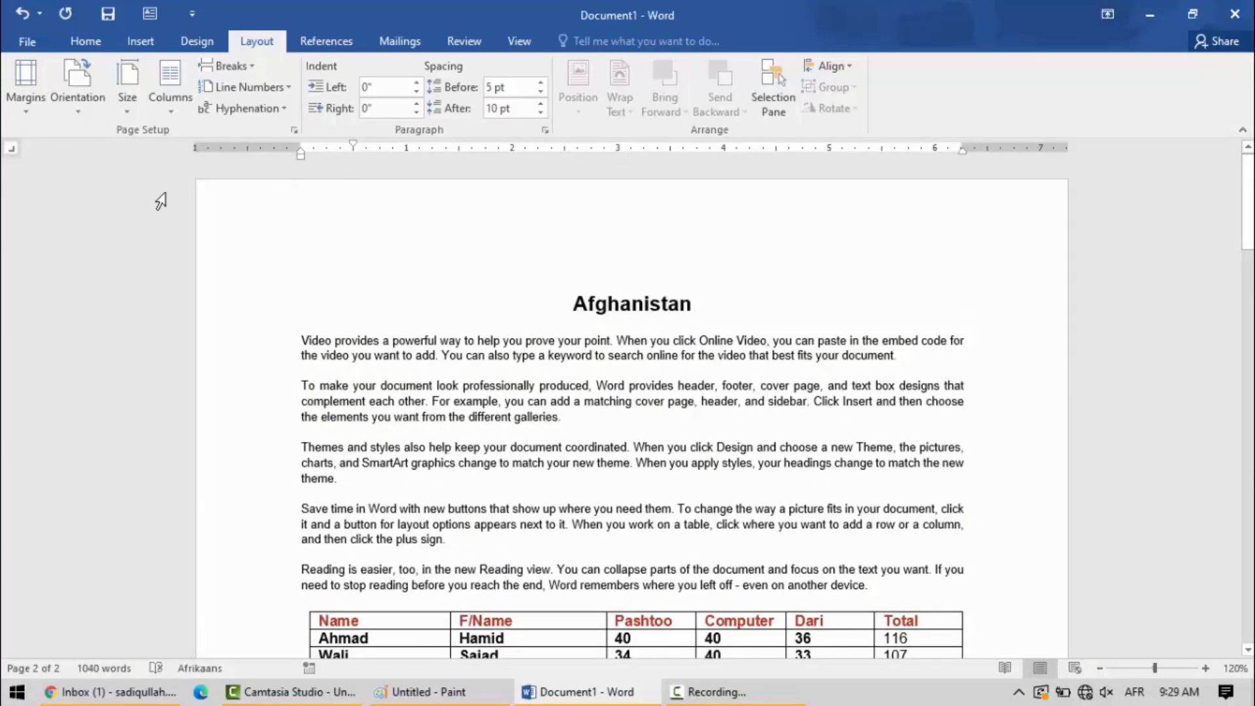
click(76, 119)
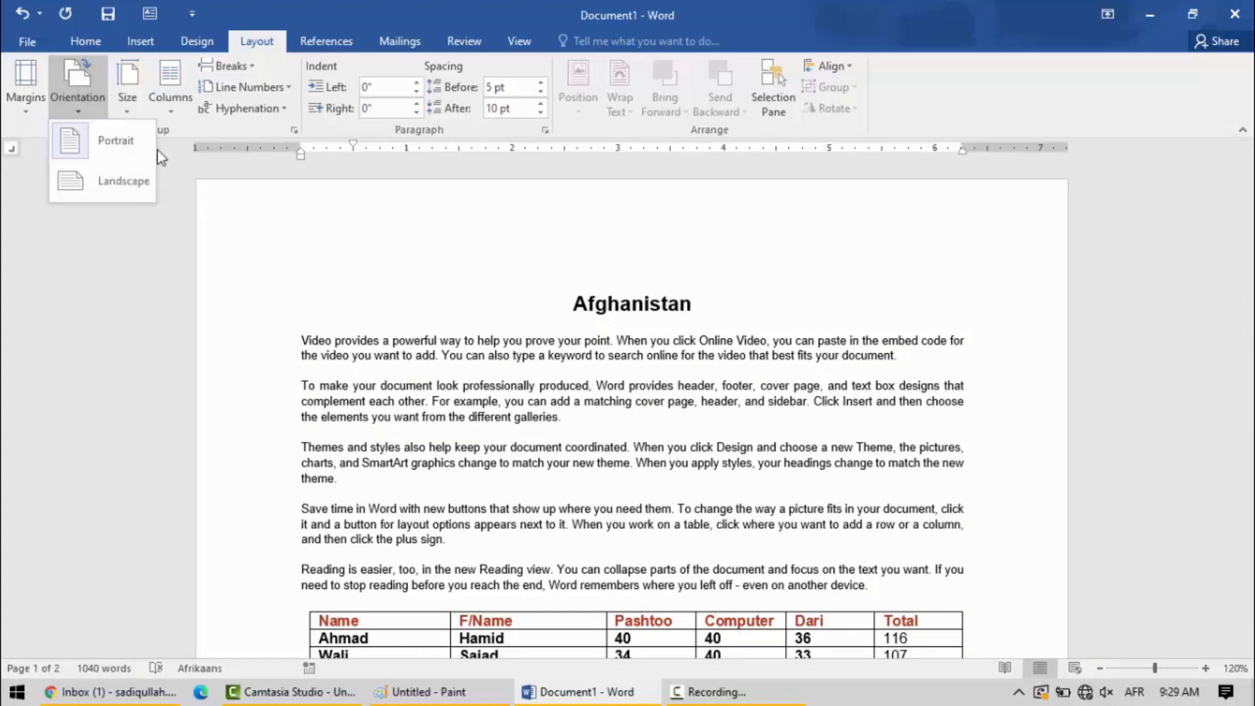
click(104, 151)
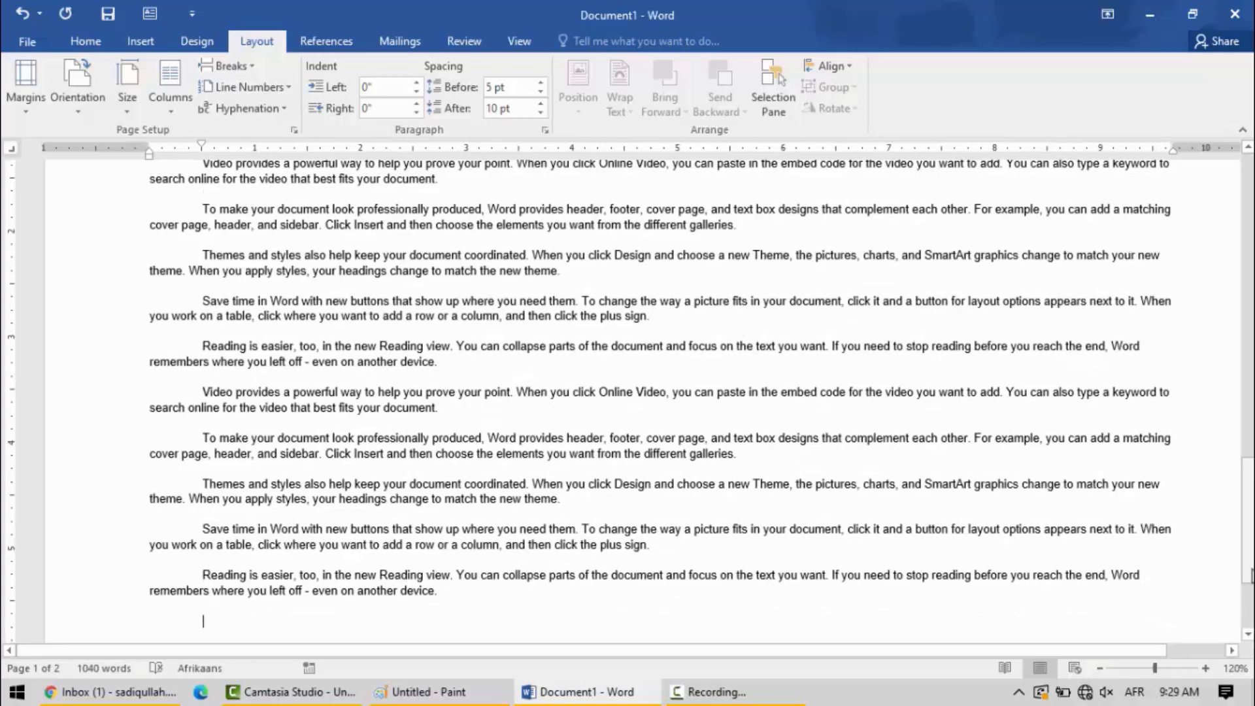
click(1099, 668)
click(1100, 668)
click(1099, 668)
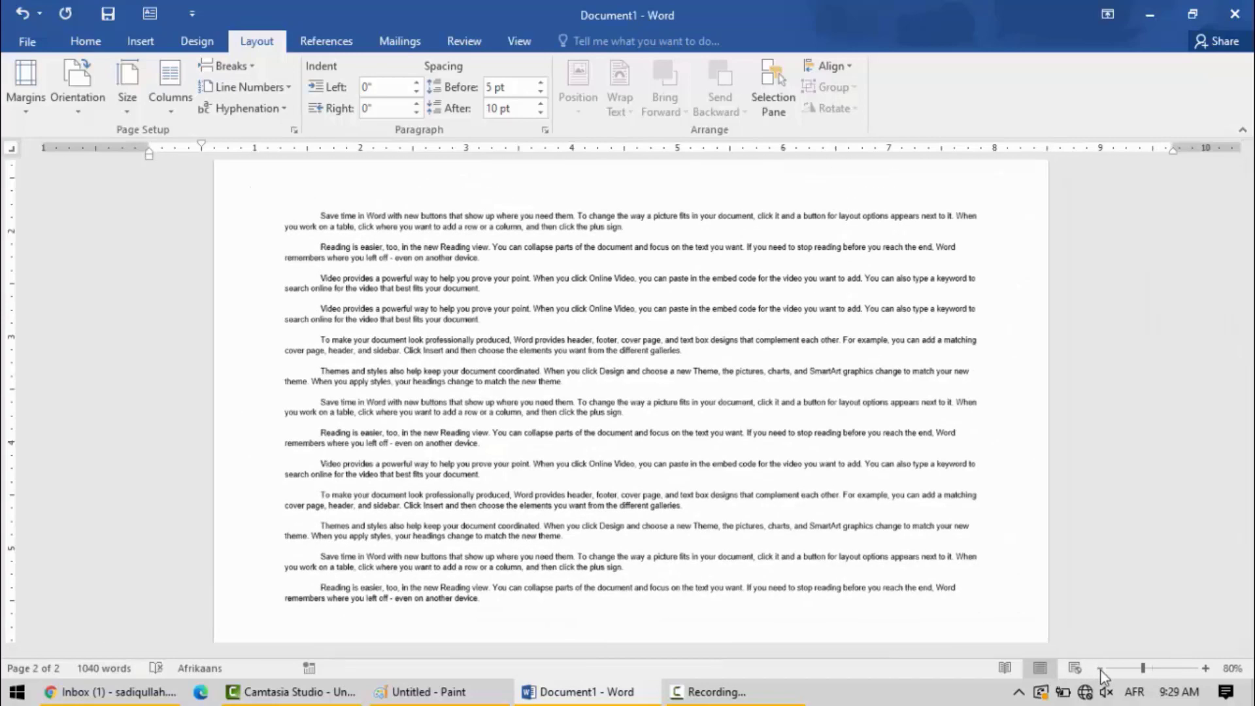
click(1100, 668)
click(1100, 667)
click(1100, 668)
click(1100, 668)
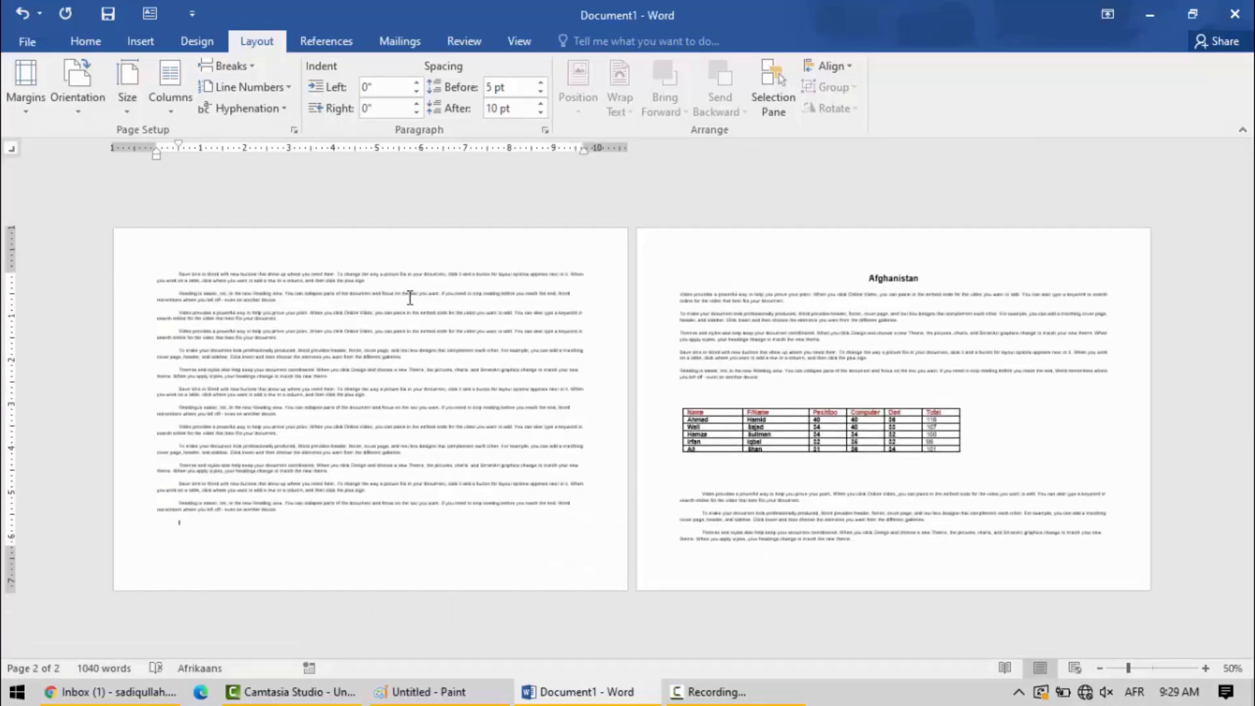
Step: Set the page orientation of the document to Portrait
click(72, 111)
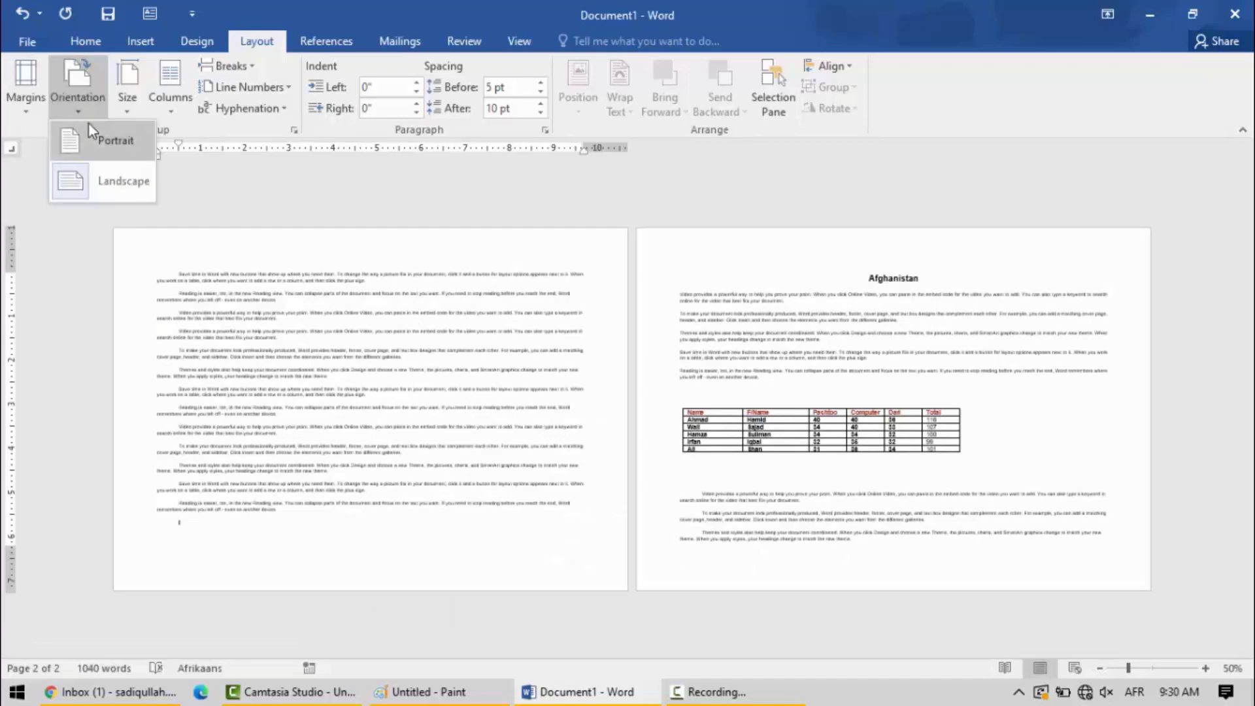
click(98, 137)
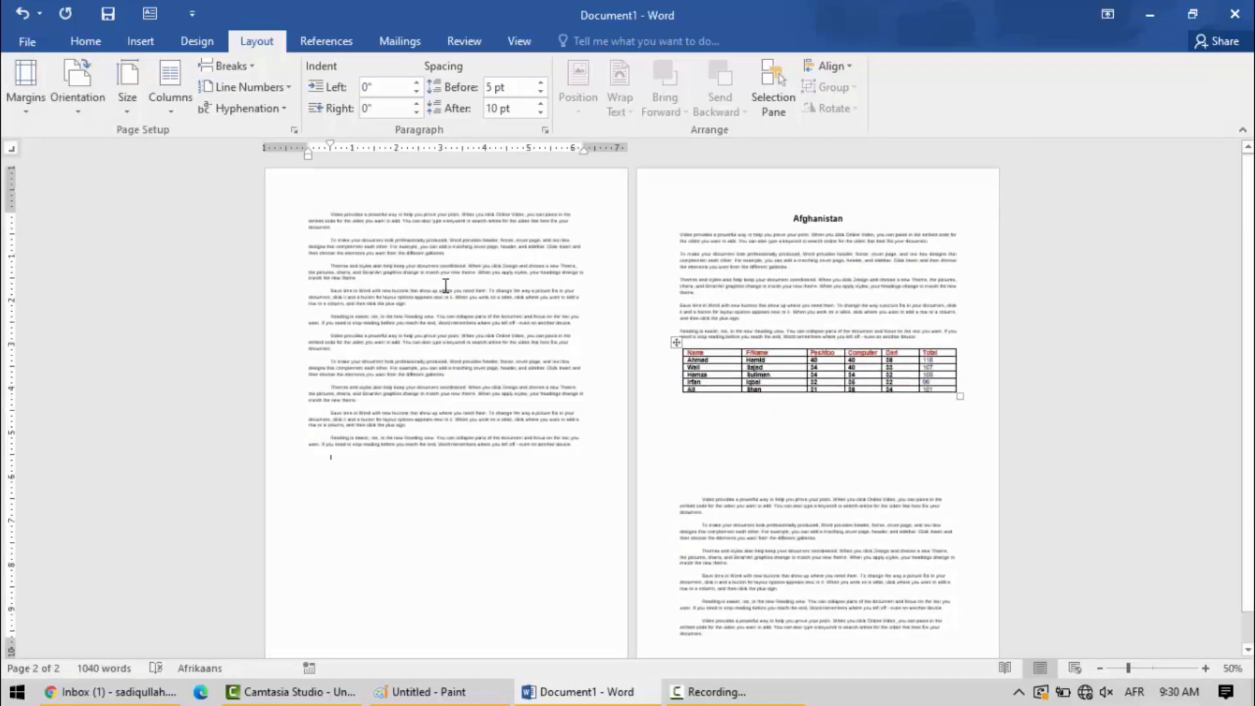
mouse_move(677, 394)
Step: Set the paper size of the document to A3 (11.69" x 16.53") and view the whole page
click(128, 119)
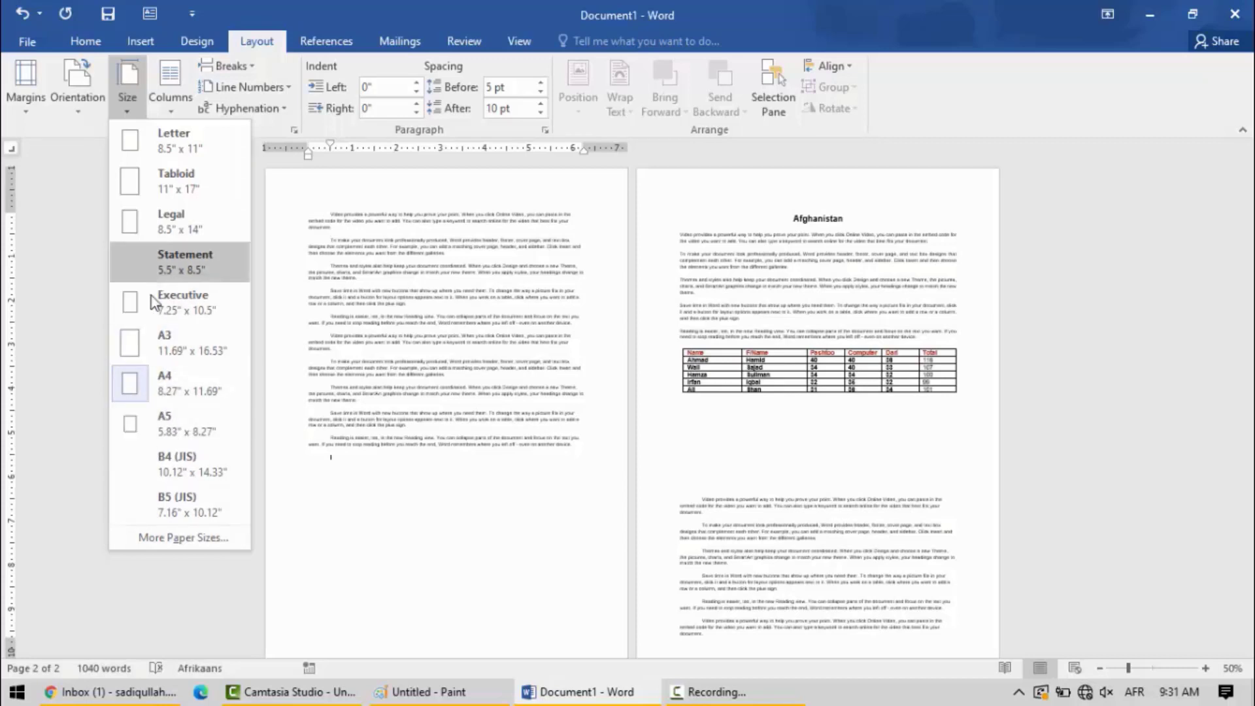
click(189, 345)
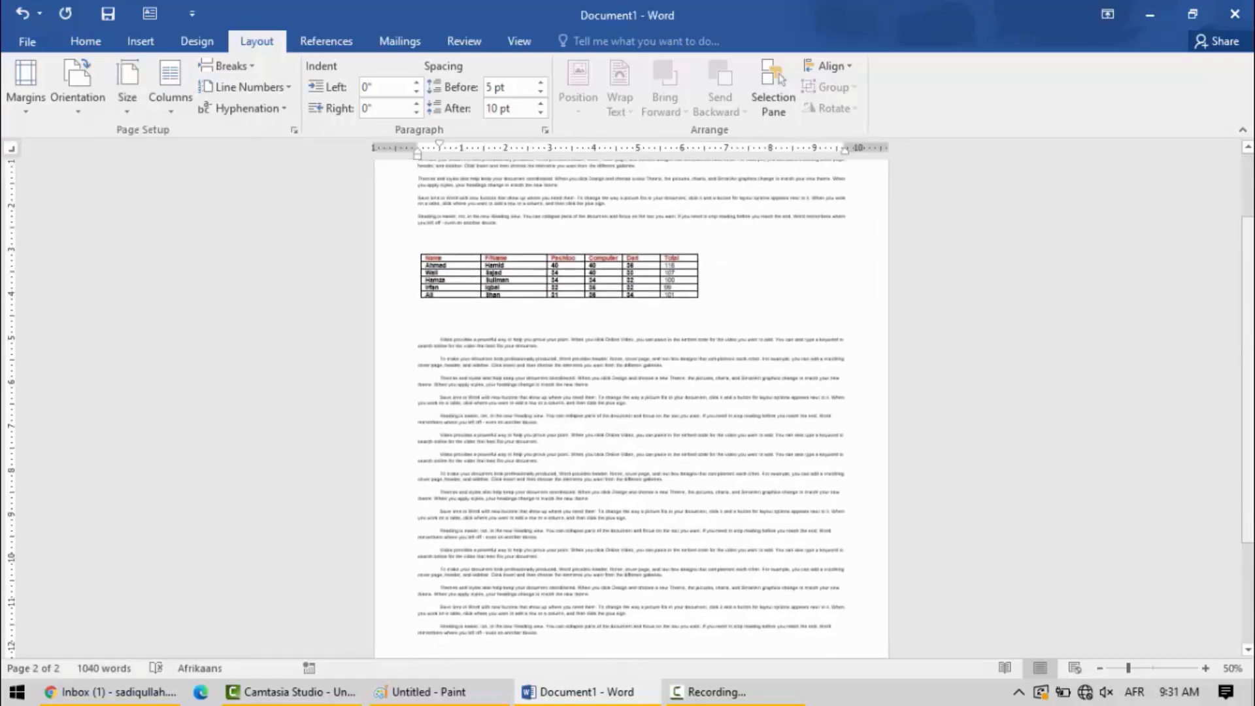
click(1102, 668)
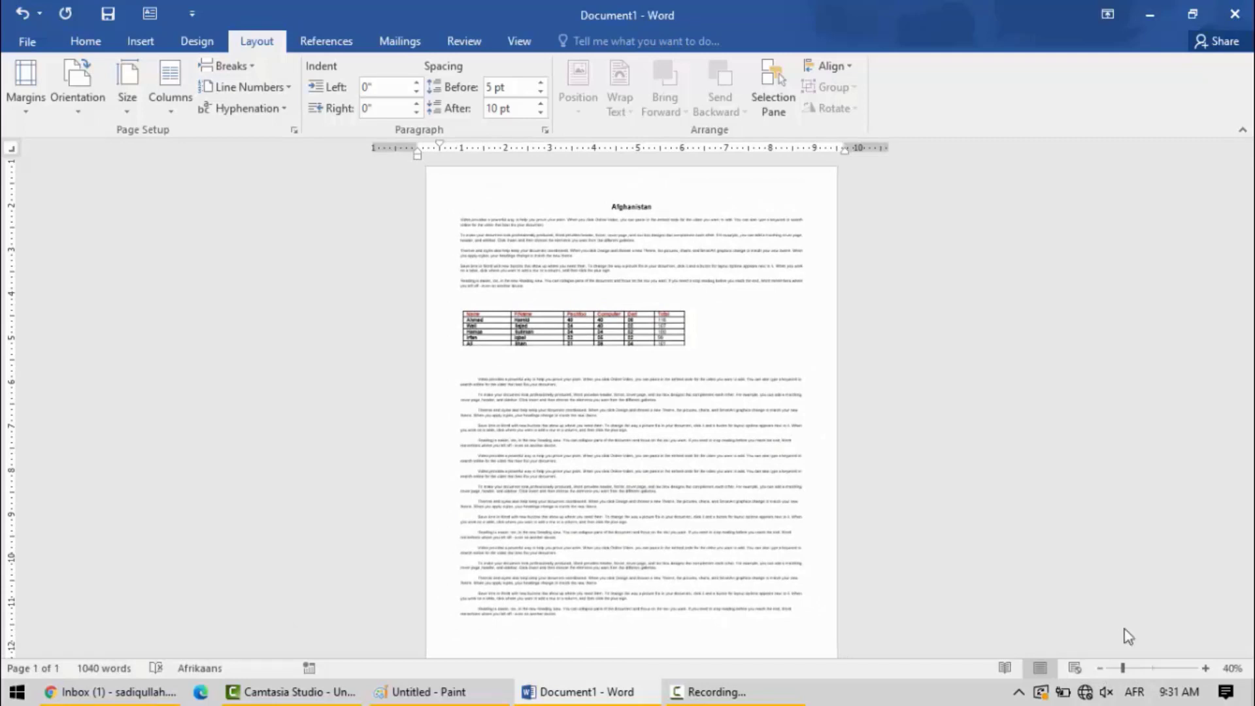
scroll(1129, 637, down, 1)
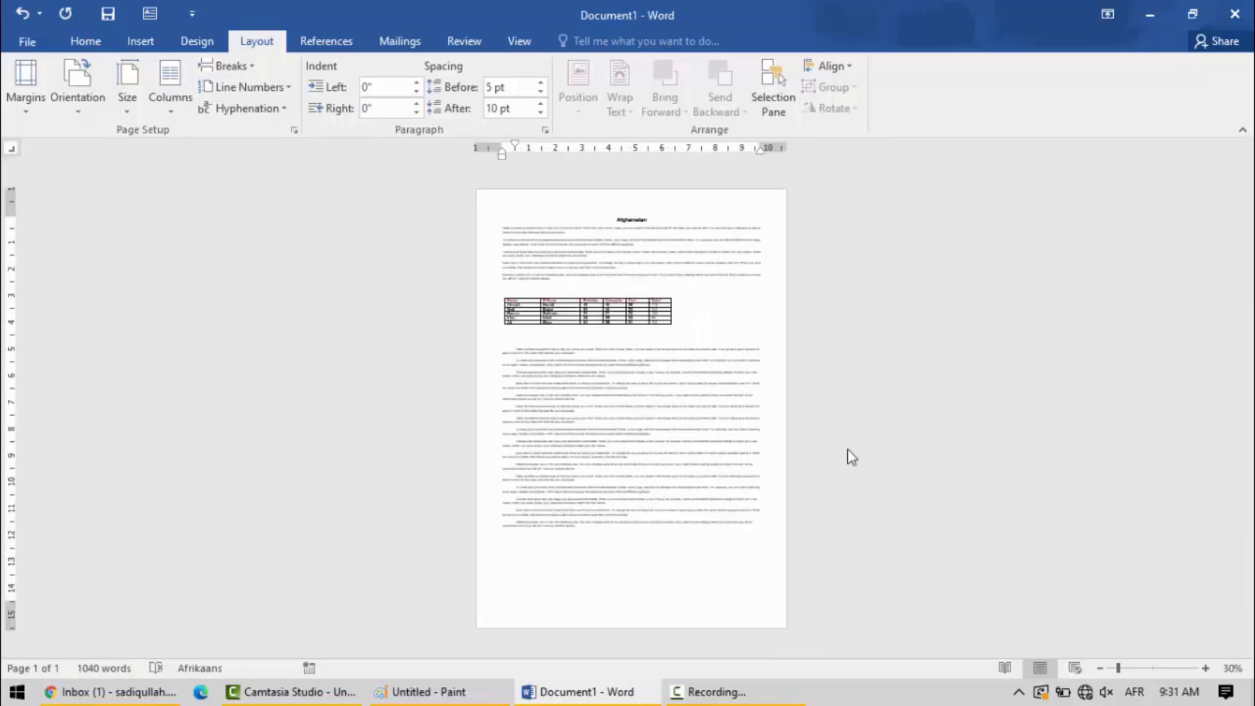
Step: Set the paper size of the document to A4 (8.27" x 11.69")
click(127, 111)
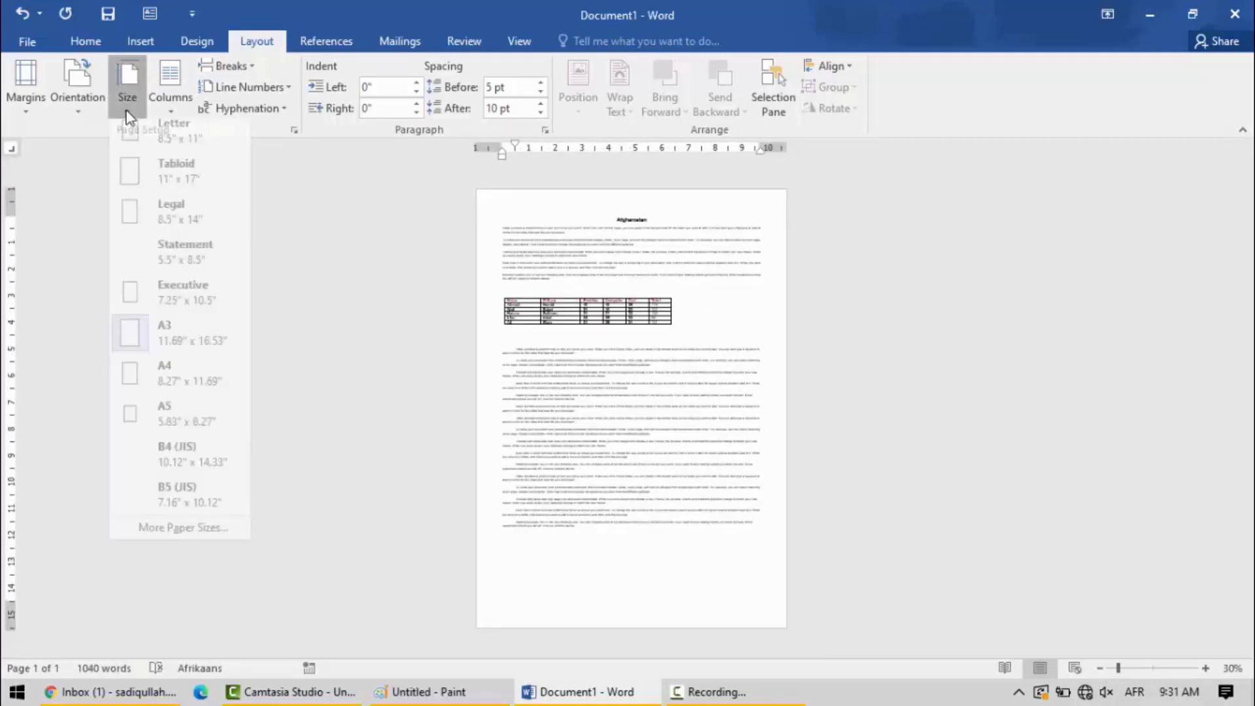
click(229, 379)
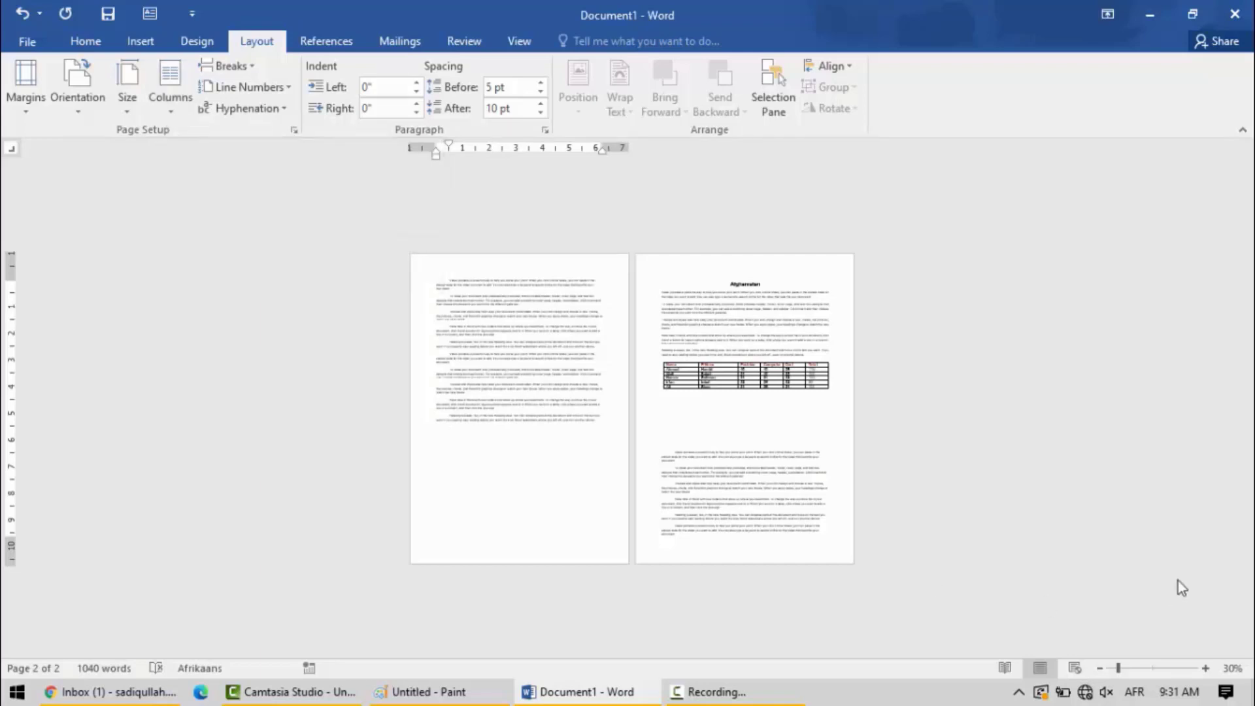
click(1204, 668)
click(1204, 668)
click(1204, 668)
click(1204, 668)
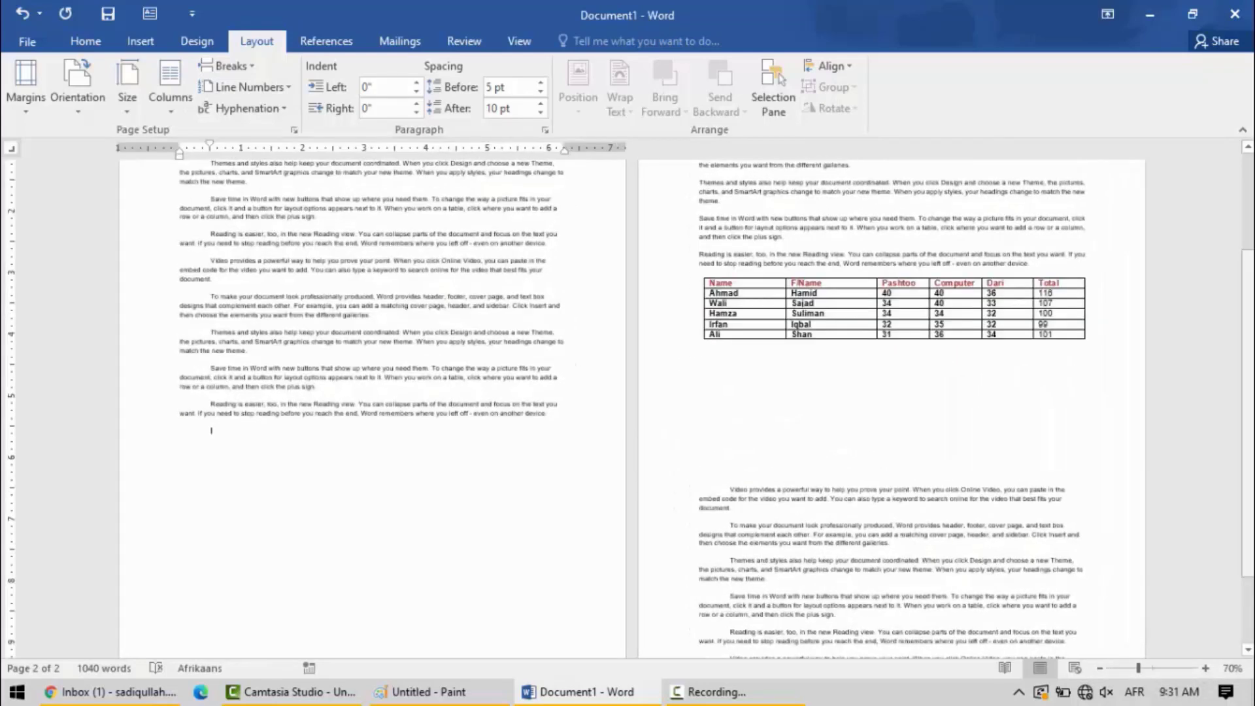
Step: Lay out the document text in two columns and check the result on both pages
drag(1247, 425, 1247, 339)
click(704, 318)
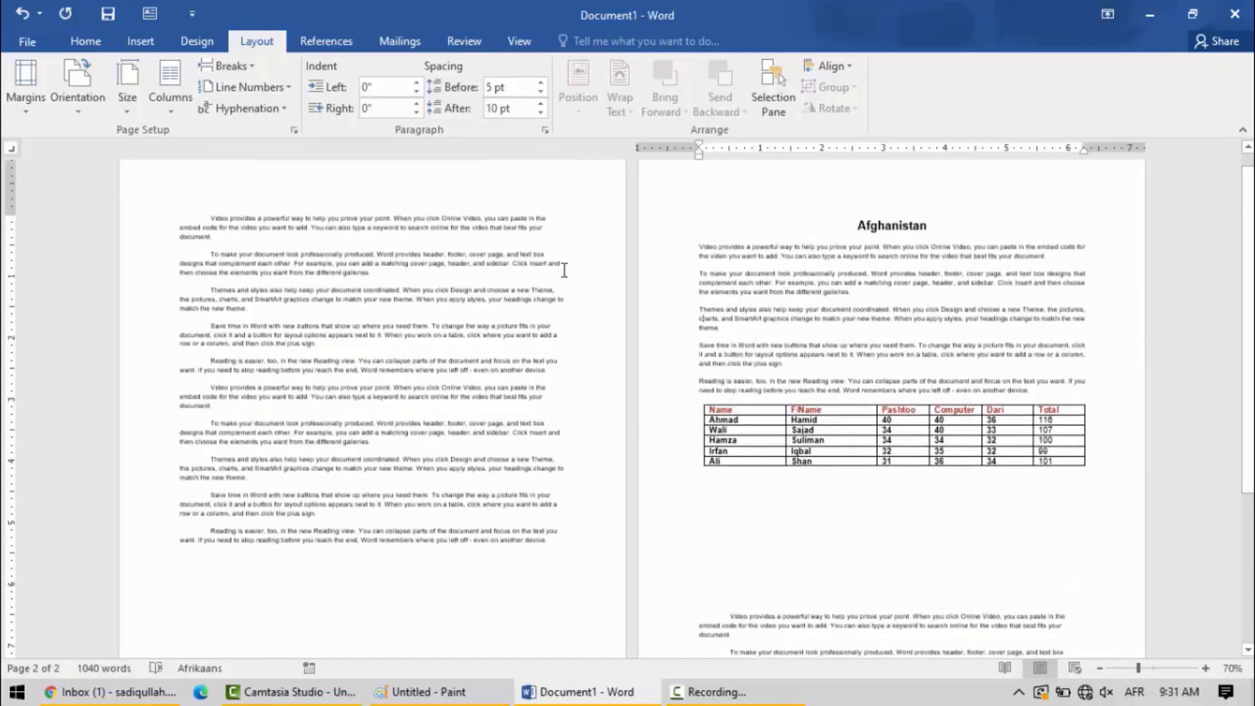
click(171, 111)
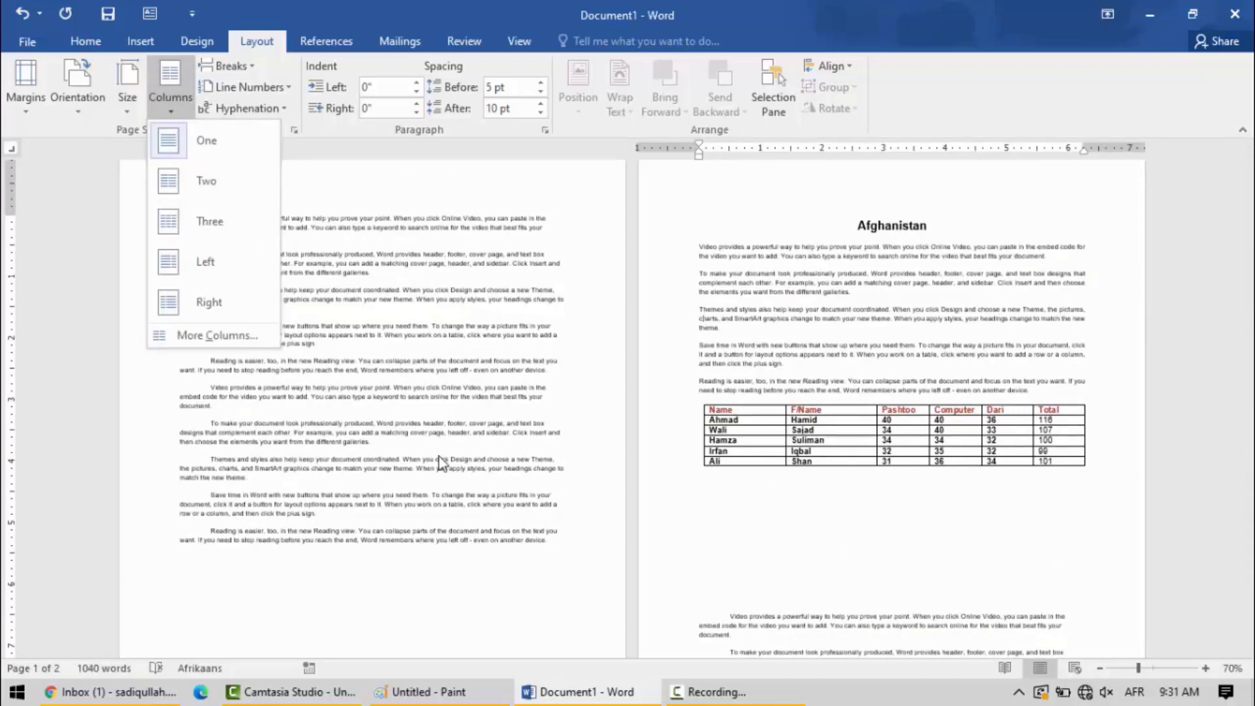
click(203, 183)
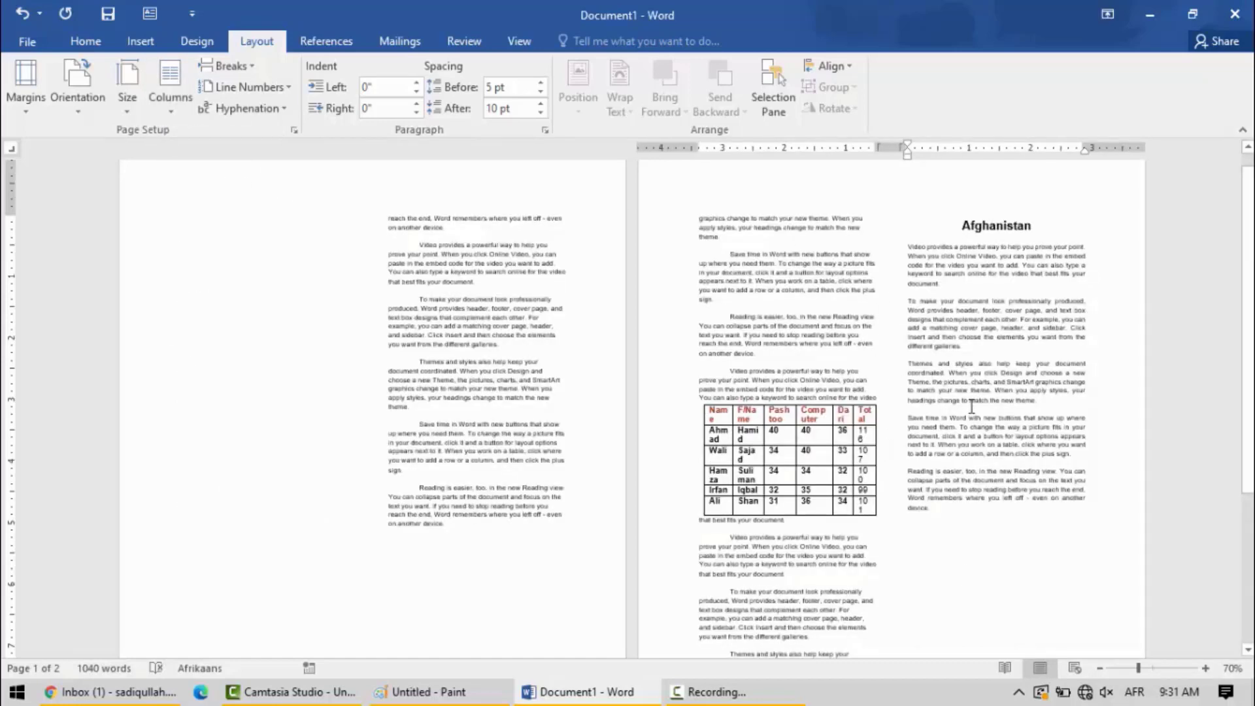
scroll(982, 413, down, 3)
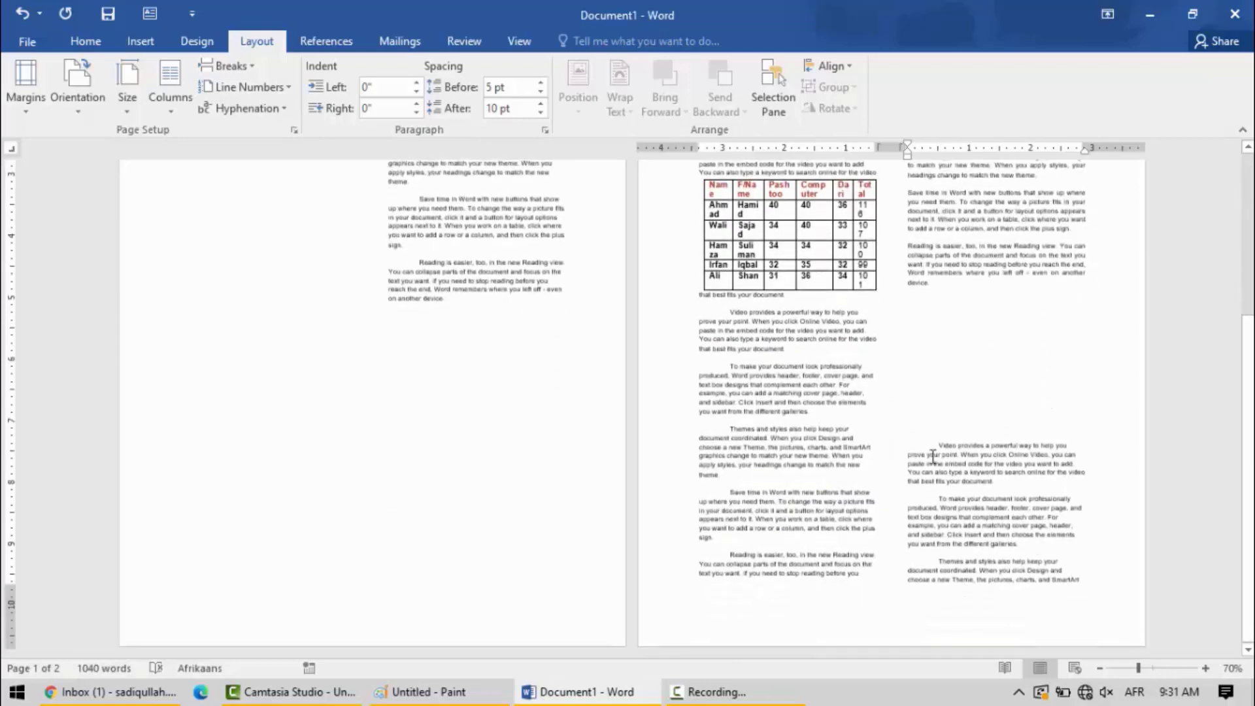
scroll(956, 505, up, 3)
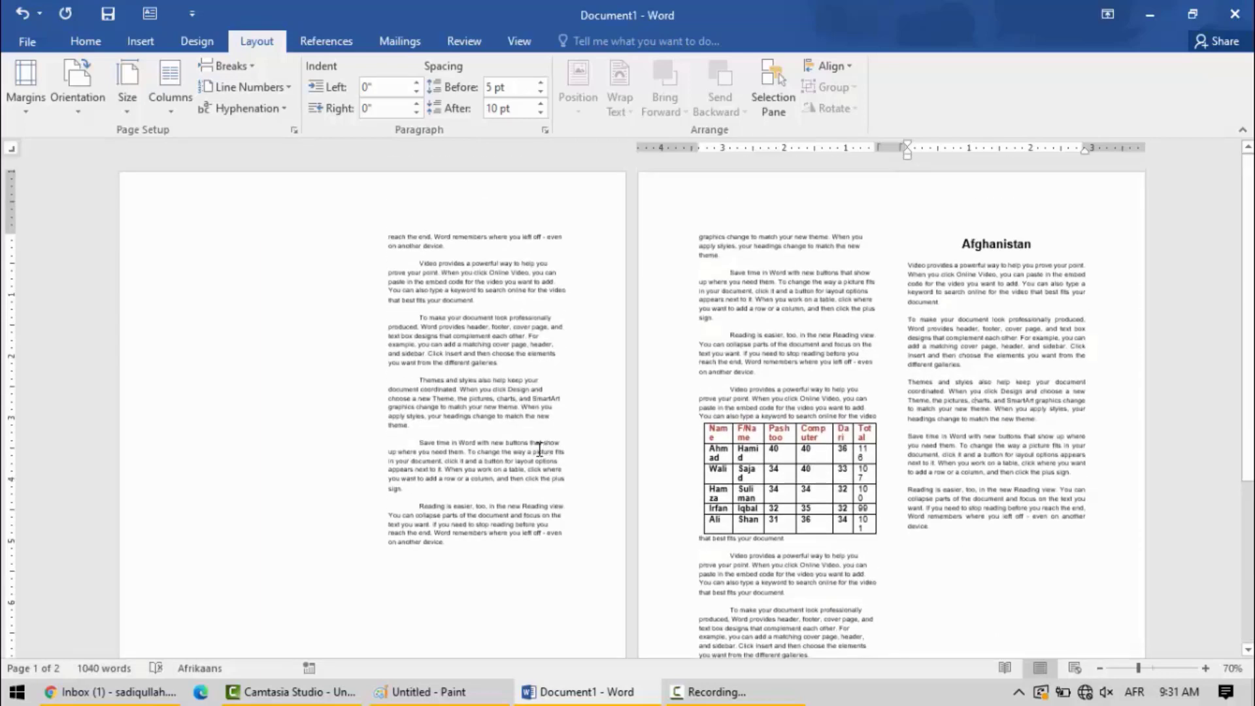
Step: Apply Justify Low alignment to all the text in the document
key(ctrl+a)
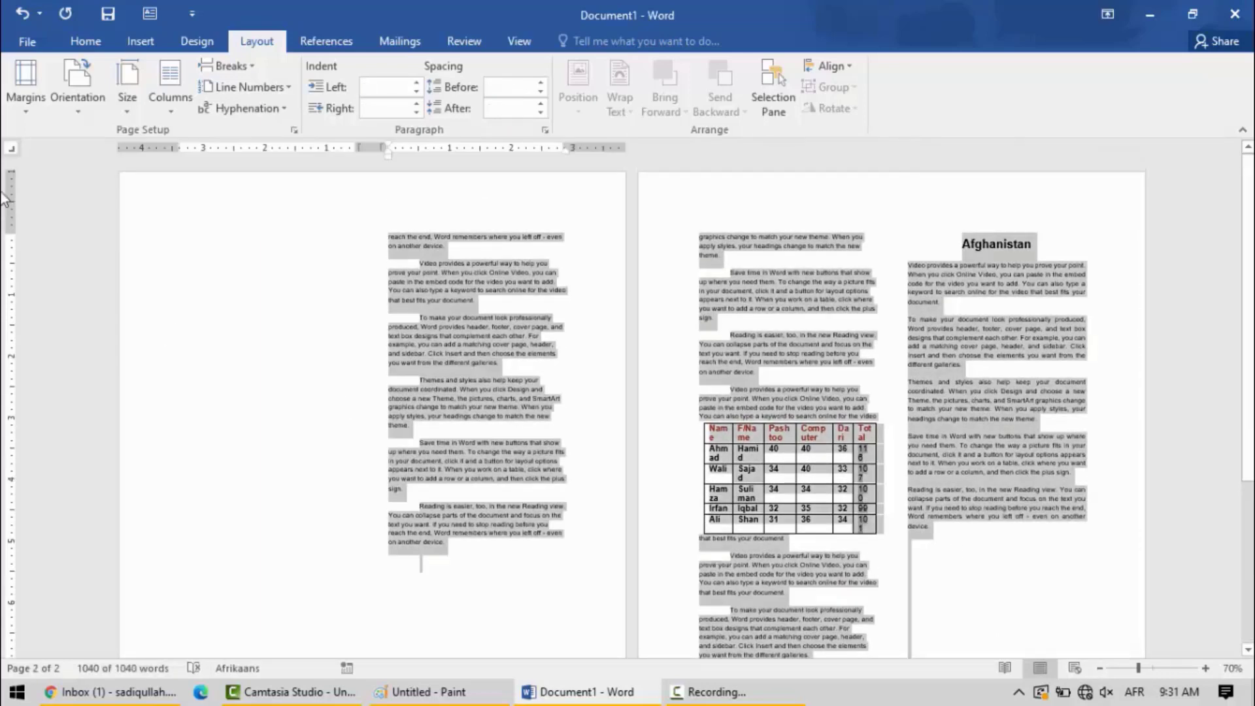
click(86, 41)
click(475, 101)
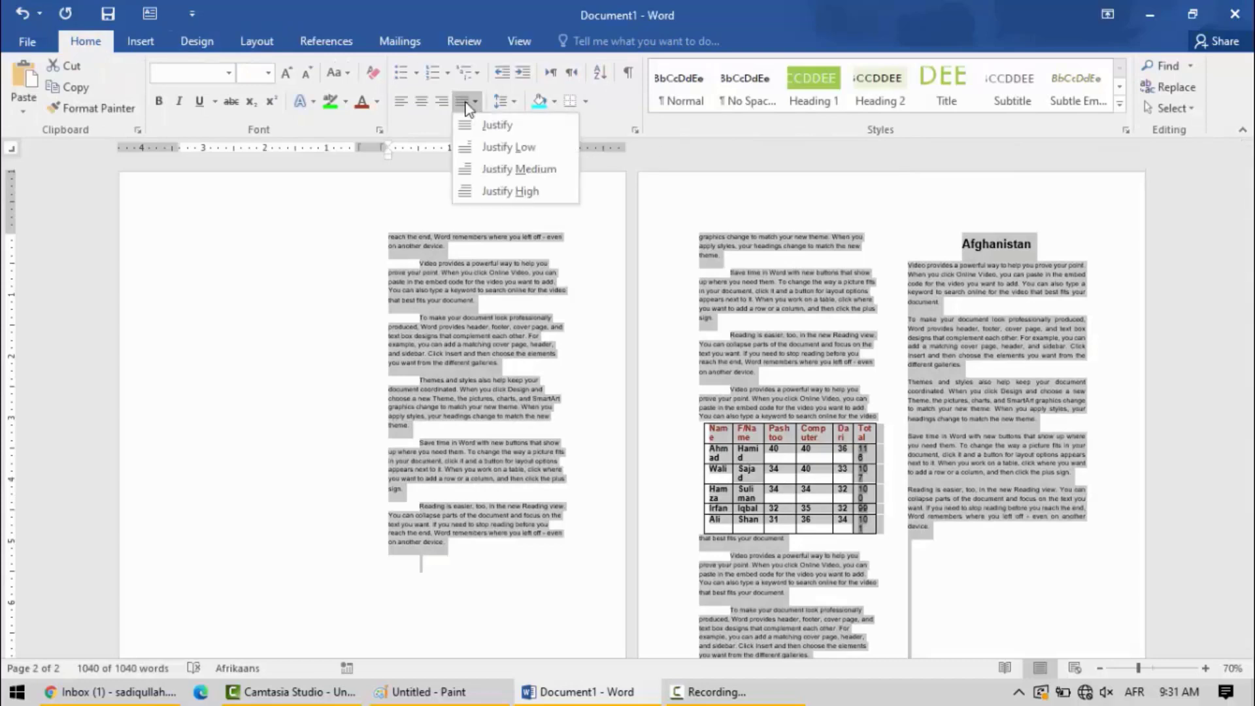
click(491, 151)
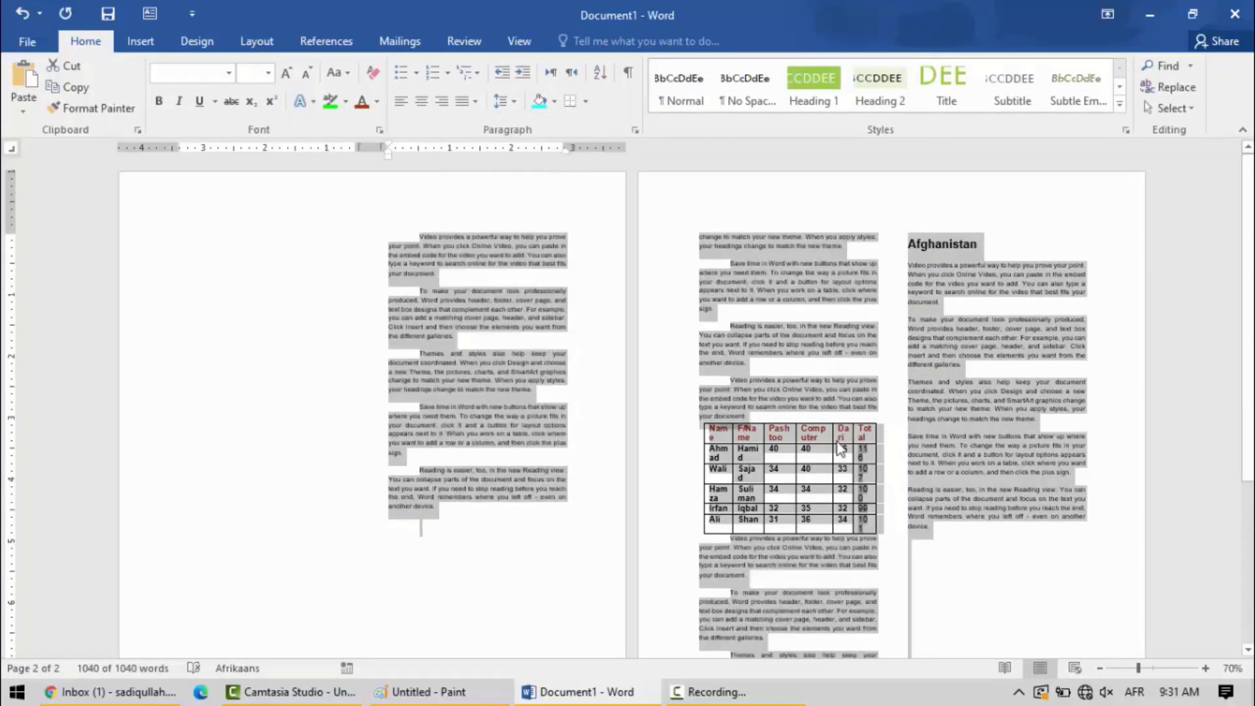
click(807, 380)
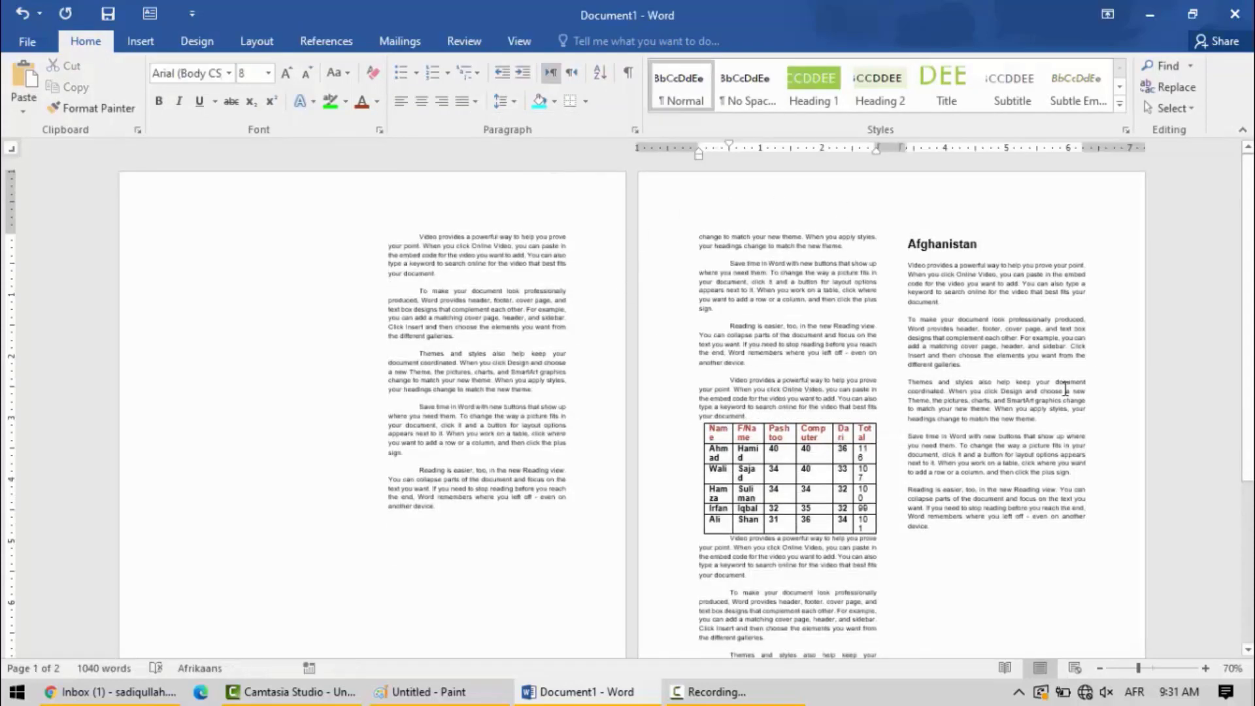
Step: Delete the extra blank lines between the paragraphs in the first column of page 1, under the Afghanistan heading's text
drag(1250, 313, 1248, 546)
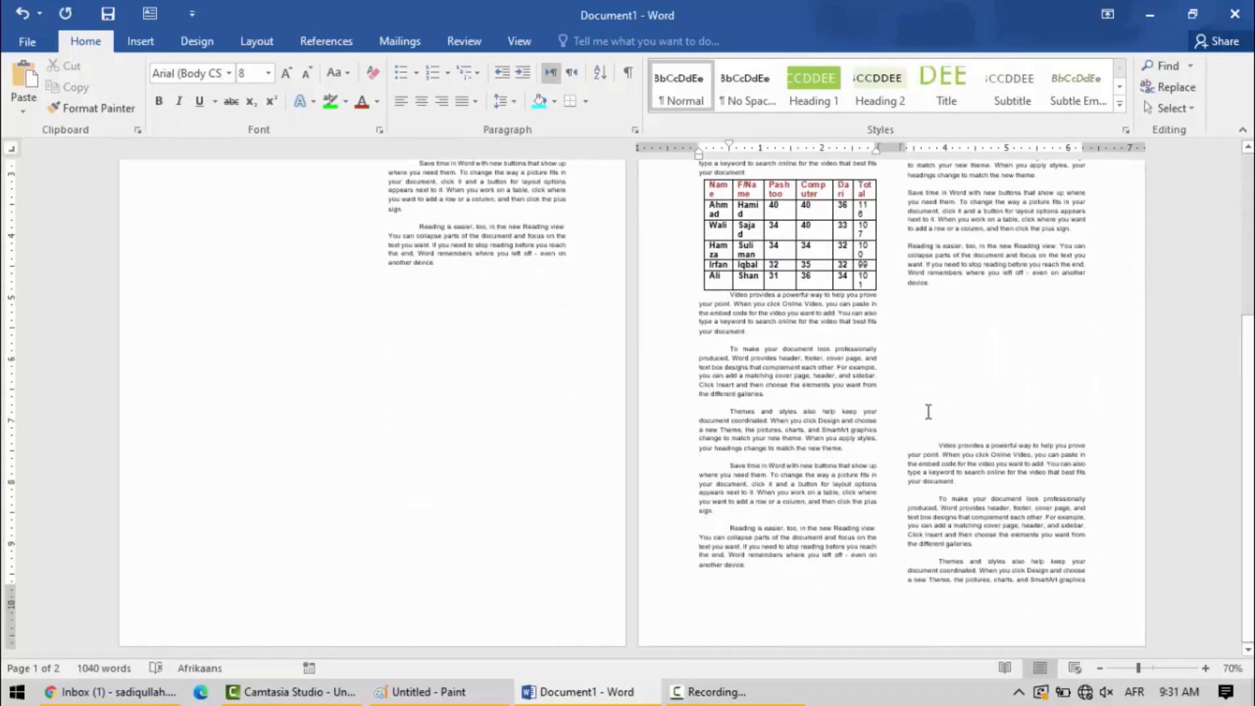
drag(927, 412, 1014, 435)
key(BackSpace)
key(BackSpace)
key(BackSpace)
key(BackSpace)
key(BackSpace)
key(BackSpace)
key(BackSpace)
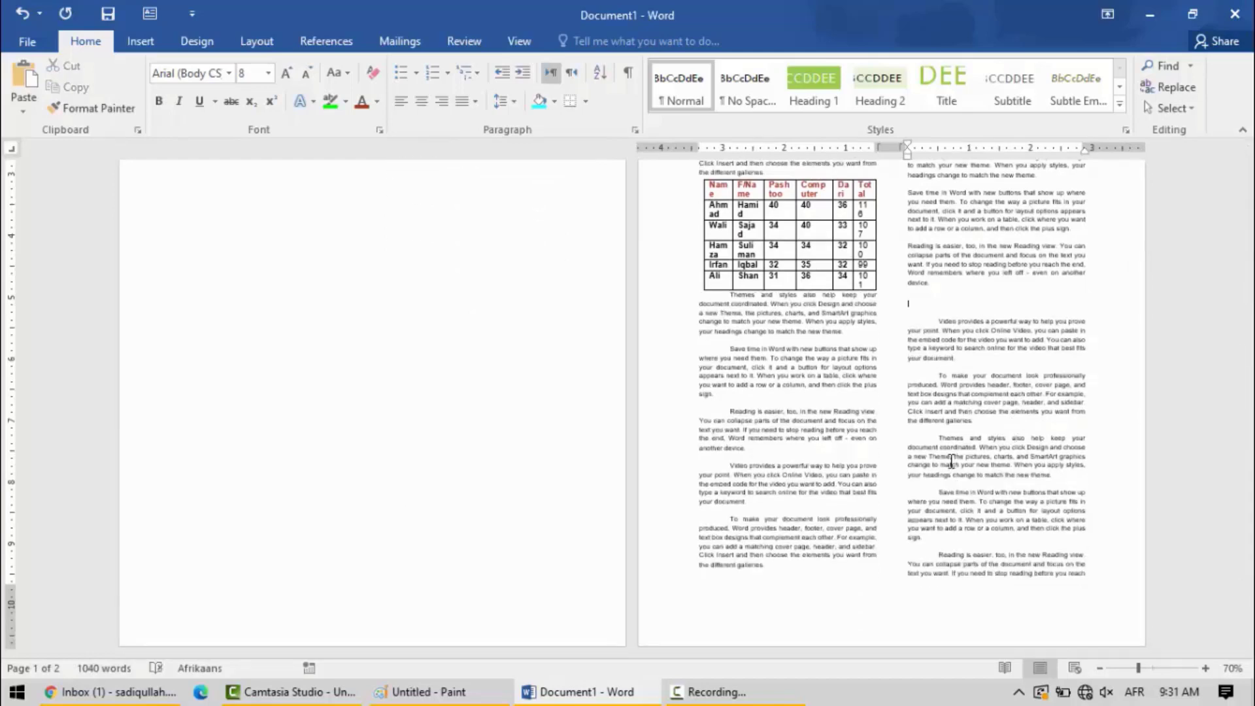
Step: Try the Three column layout on the document, followed by the Left column layout
drag(1248, 432, 1248, 282)
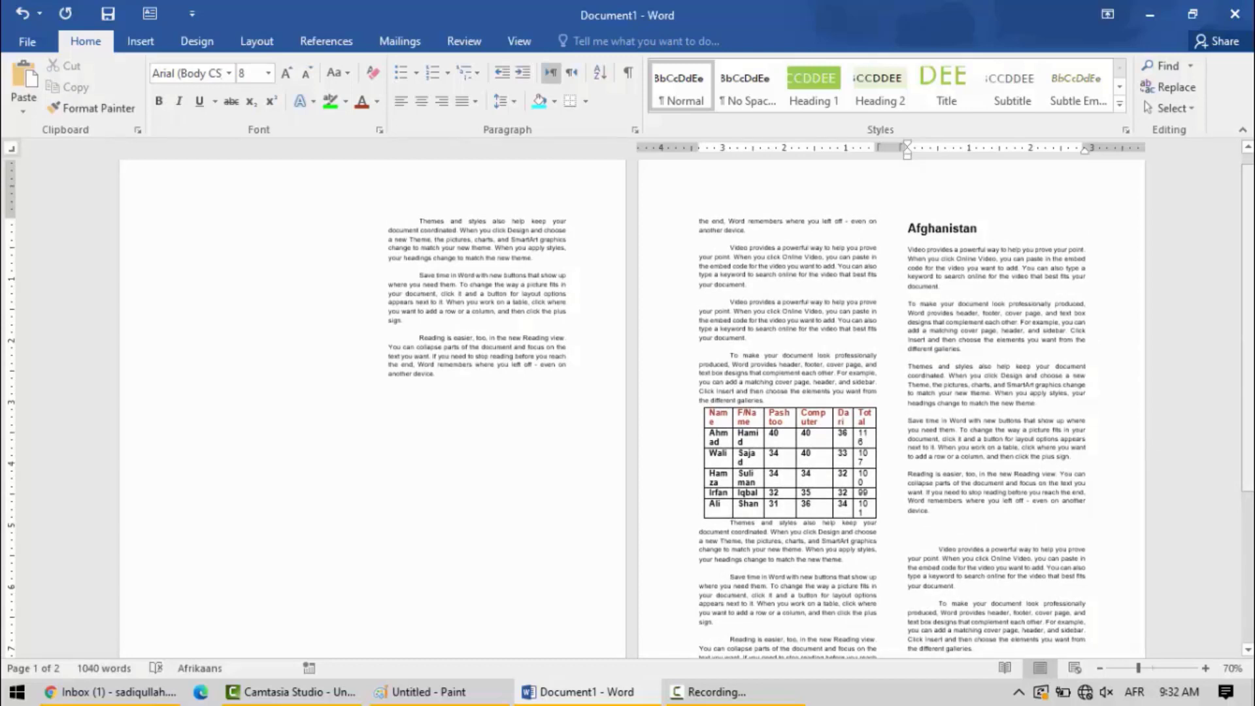
click(254, 42)
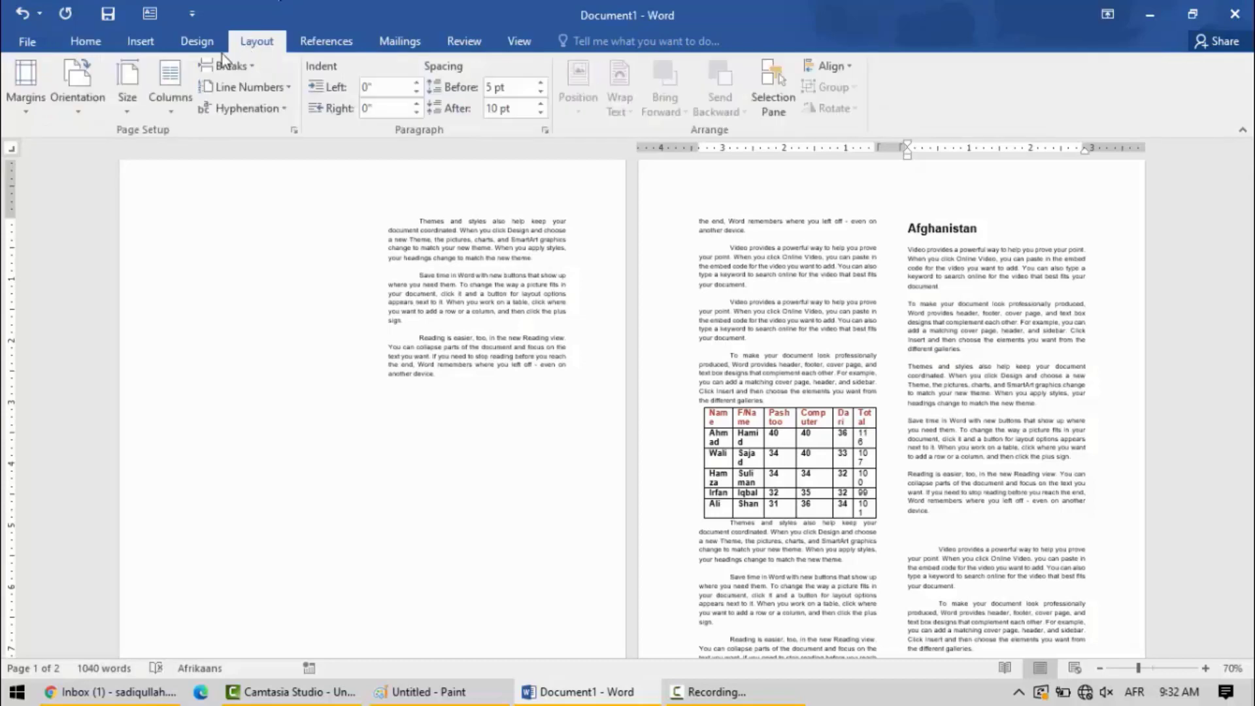
click(174, 112)
click(211, 237)
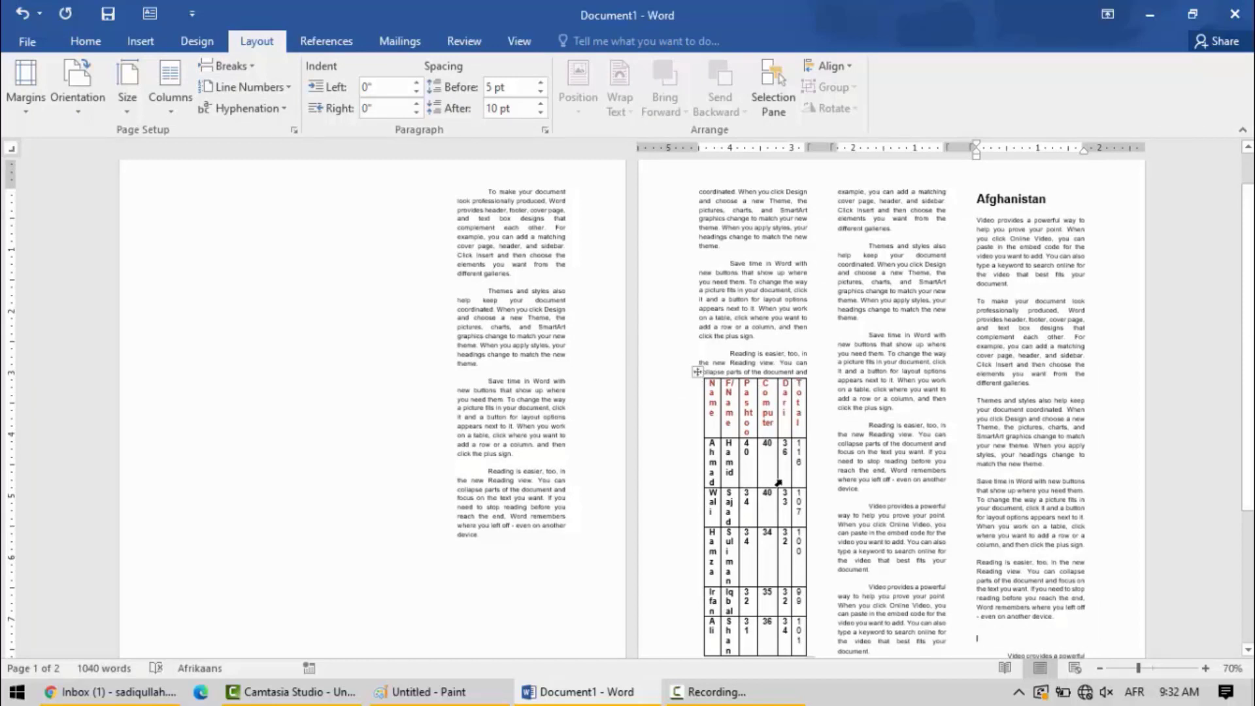
click(169, 117)
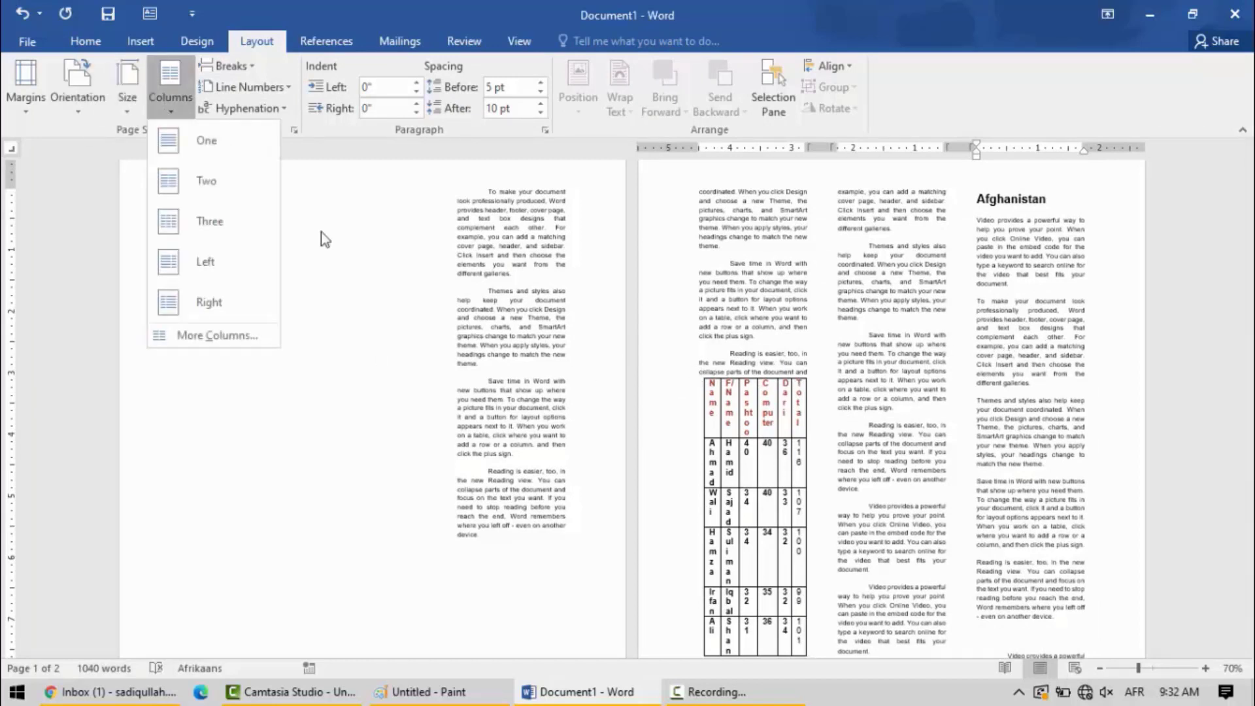
click(218, 264)
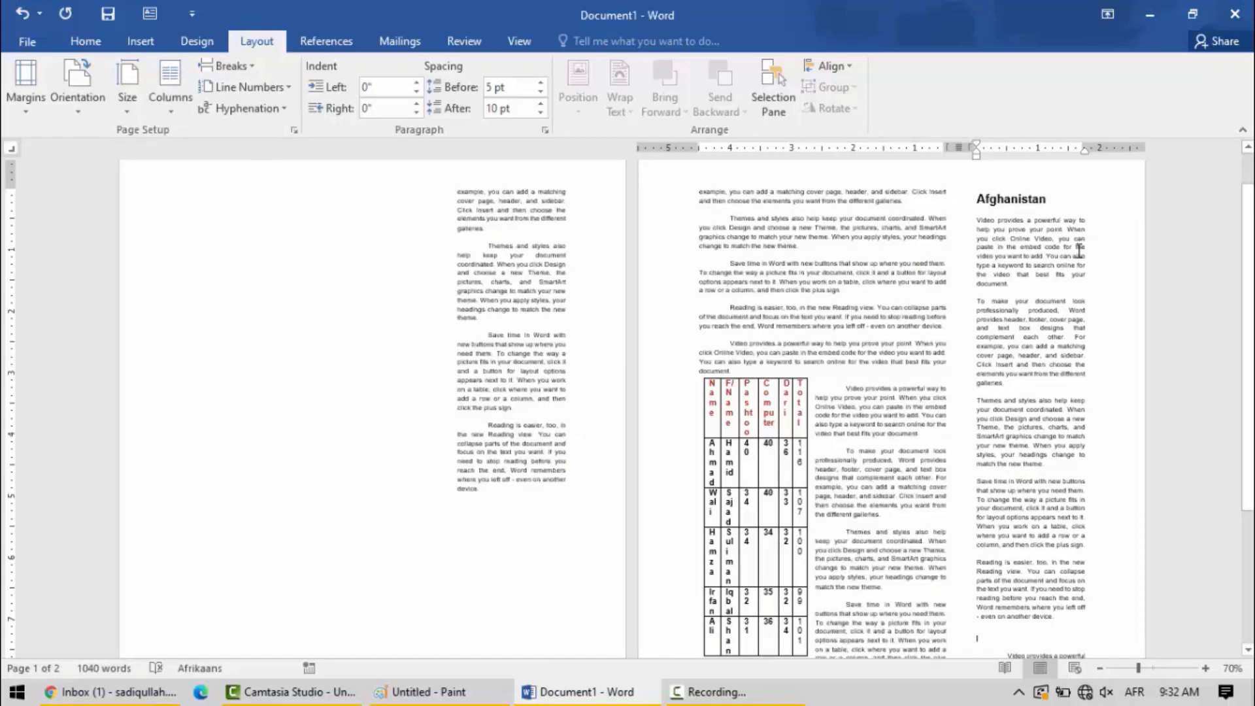
Step: Generate 30 paragraphs of sample text on a new line at the end of the document with =rand(30)
click(485, 491)
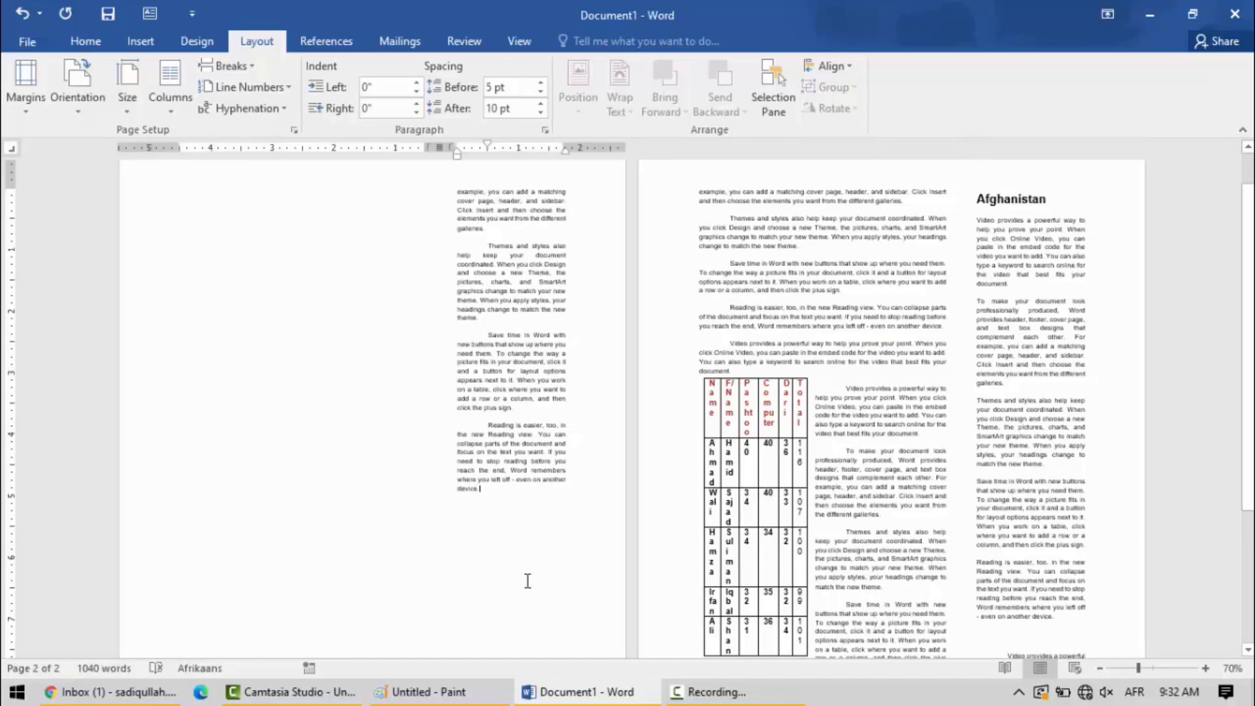
key(Return)
text(=rand(30)
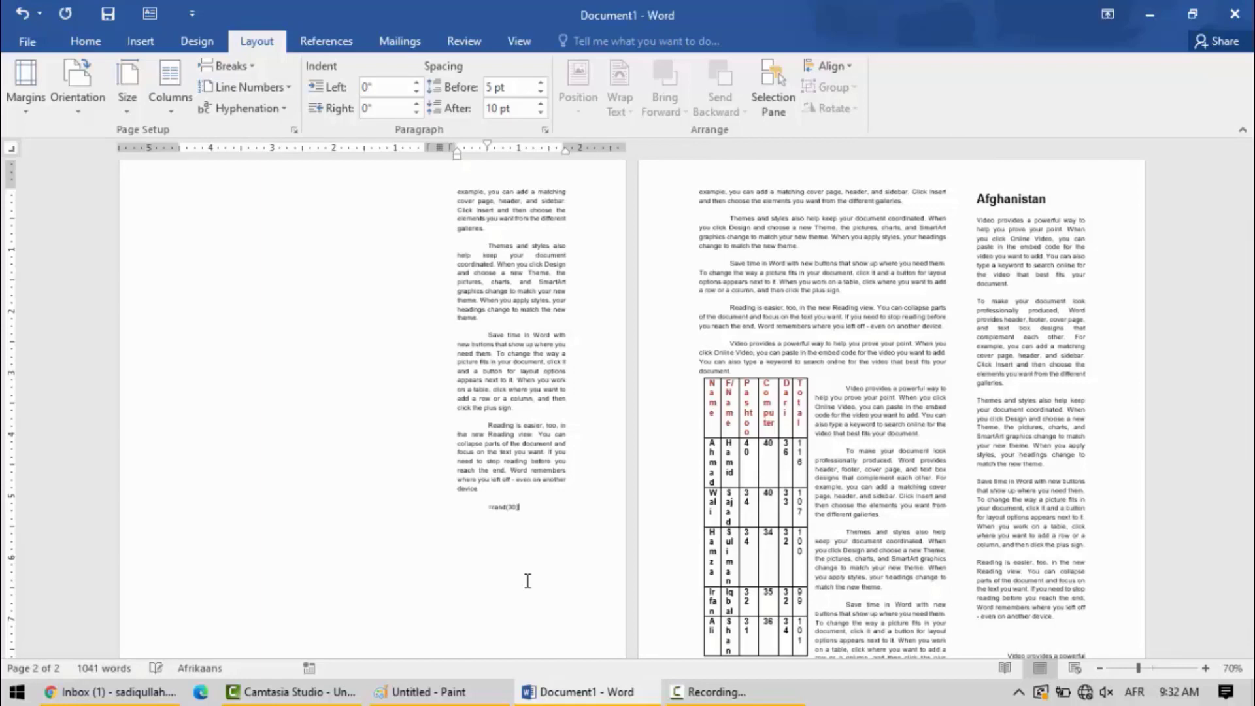
key(Return)
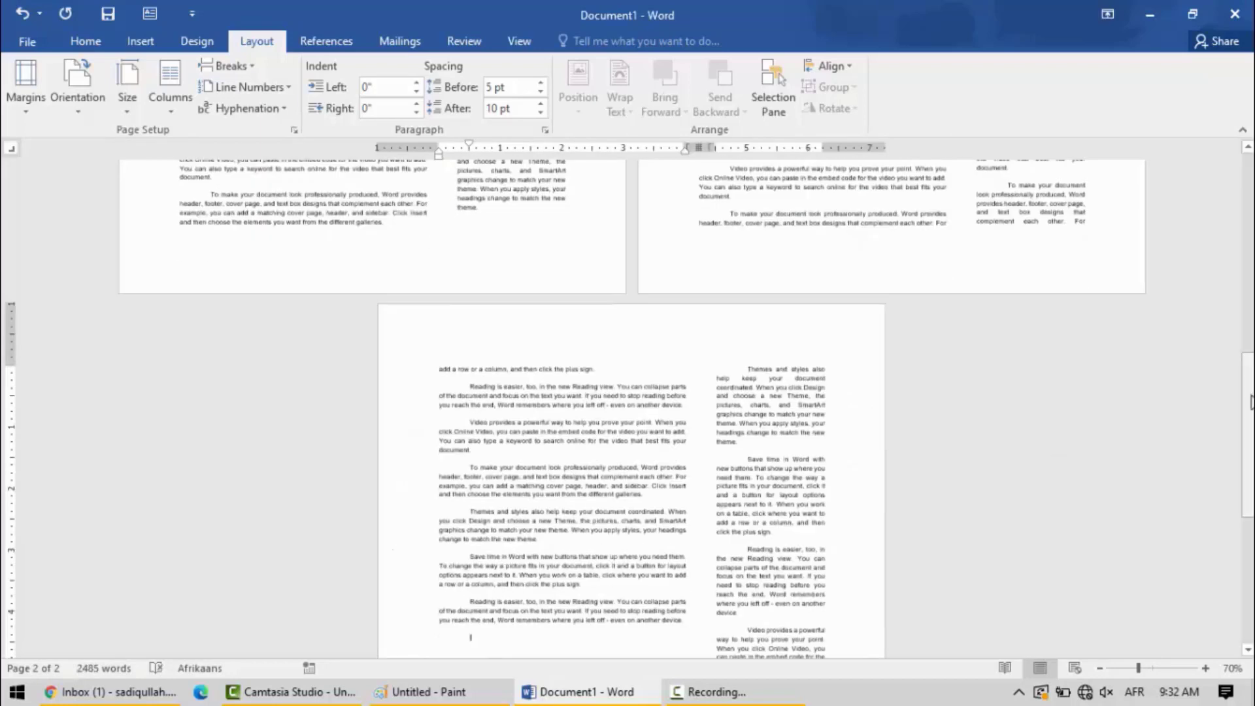
drag(1251, 397, 1249, 196)
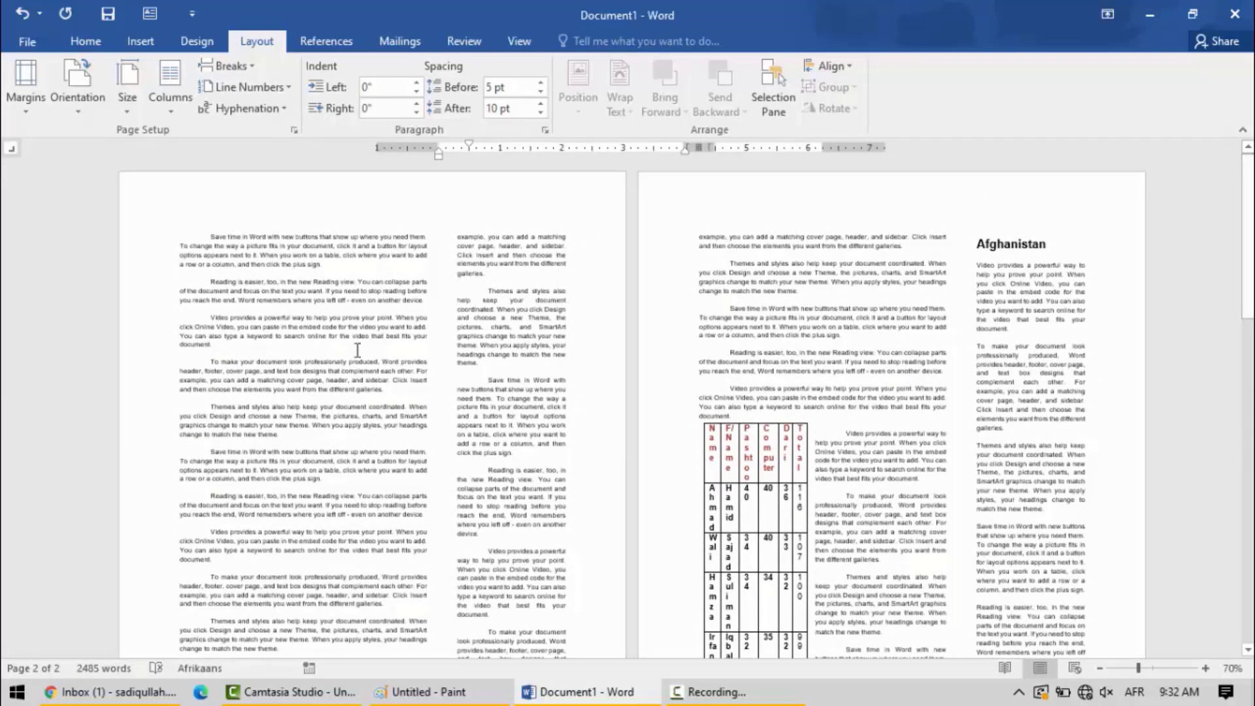
Step: Apply the Right column layout to the document
drag(358, 350, 201, 253)
click(334, 322)
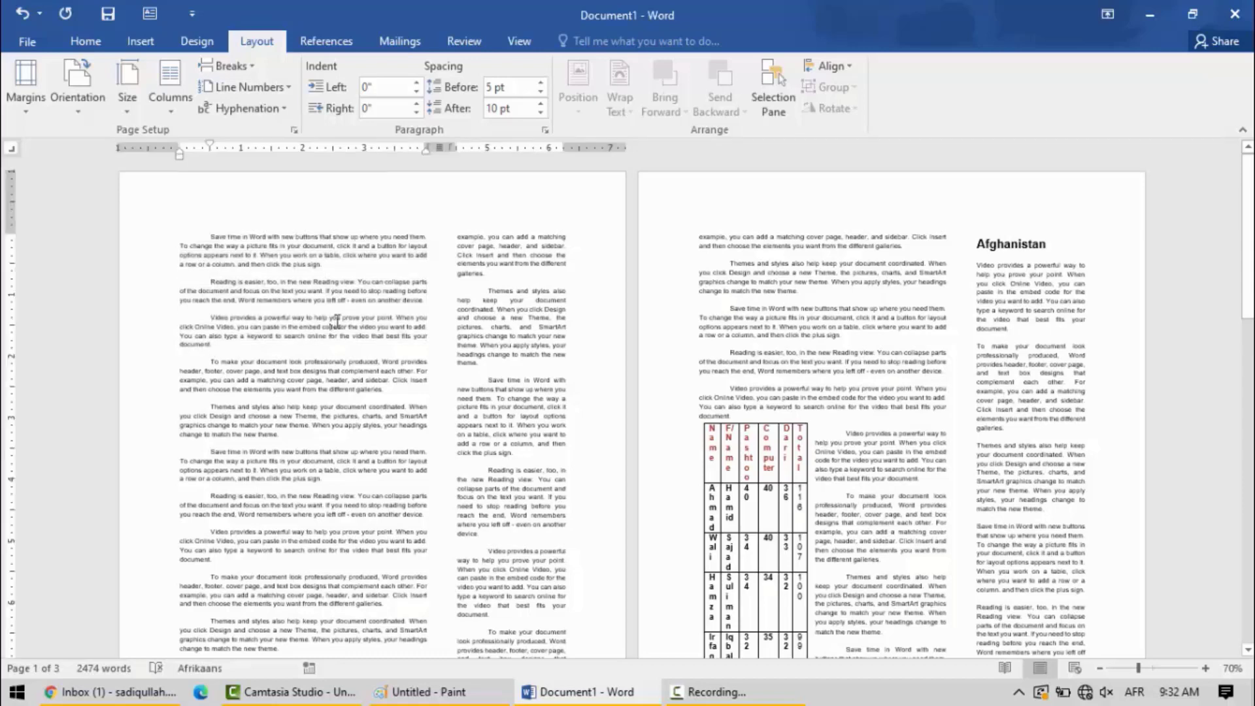
click(167, 110)
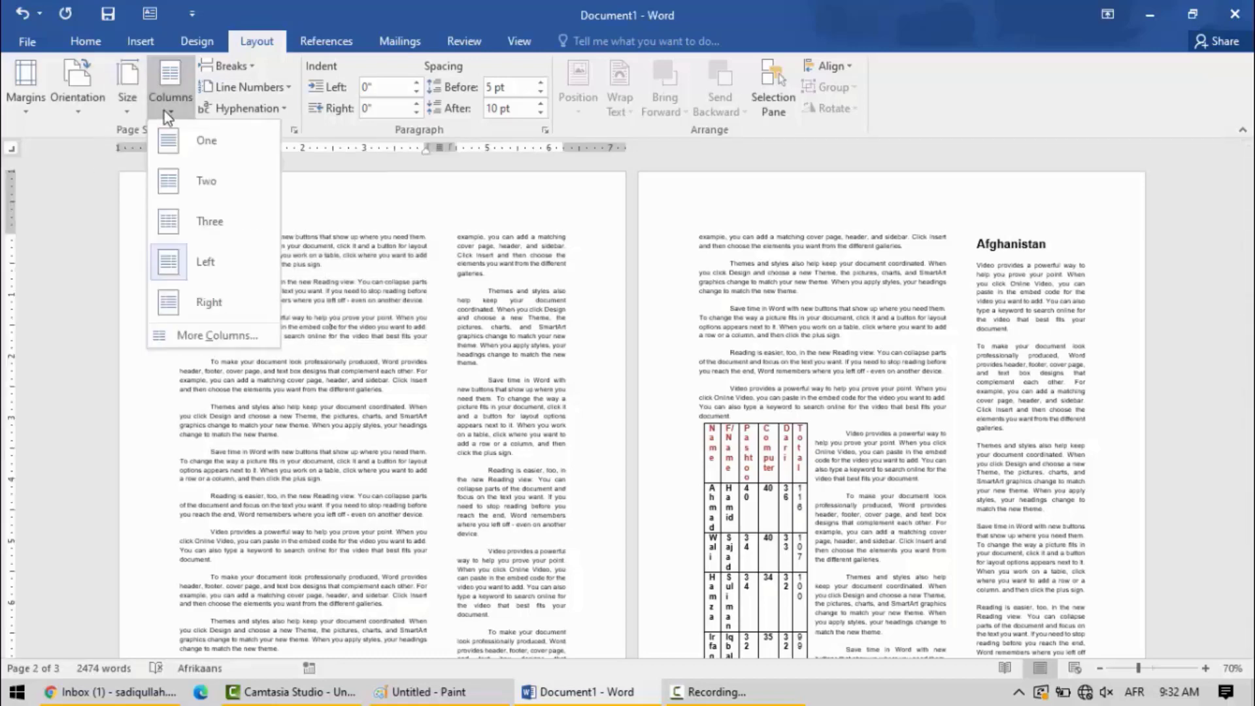
click(187, 281)
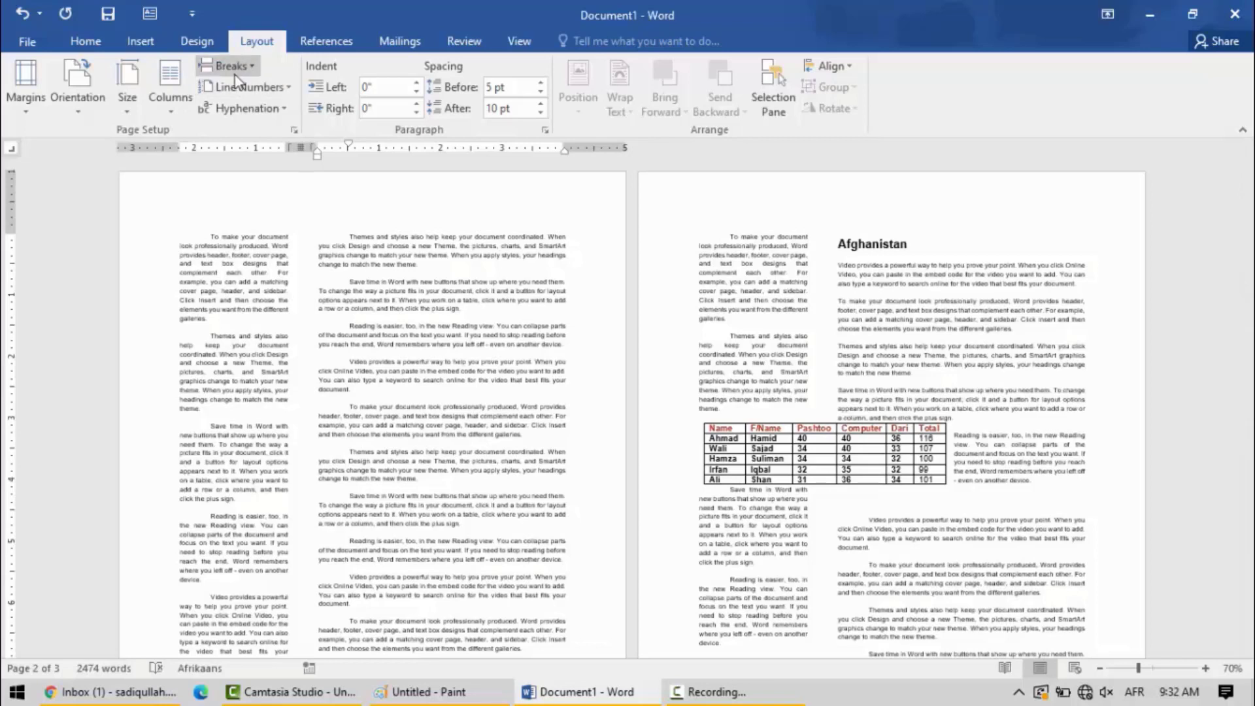
click(167, 115)
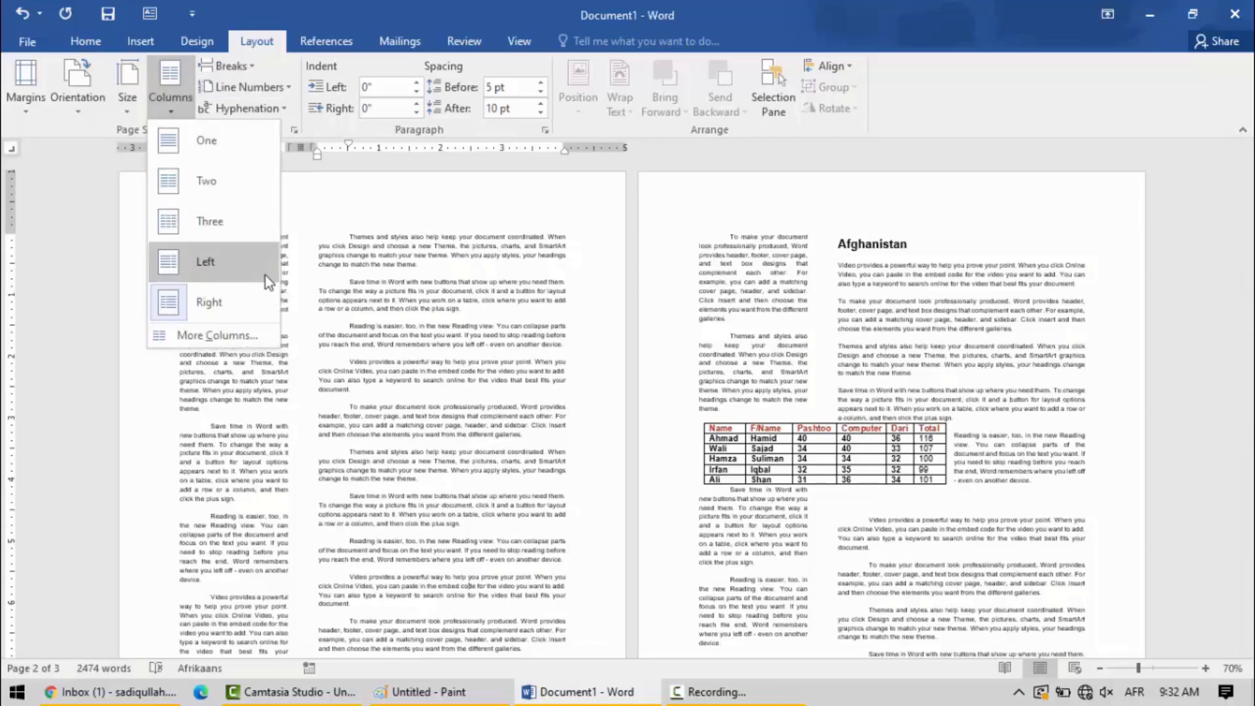
click(504, 371)
click(258, 71)
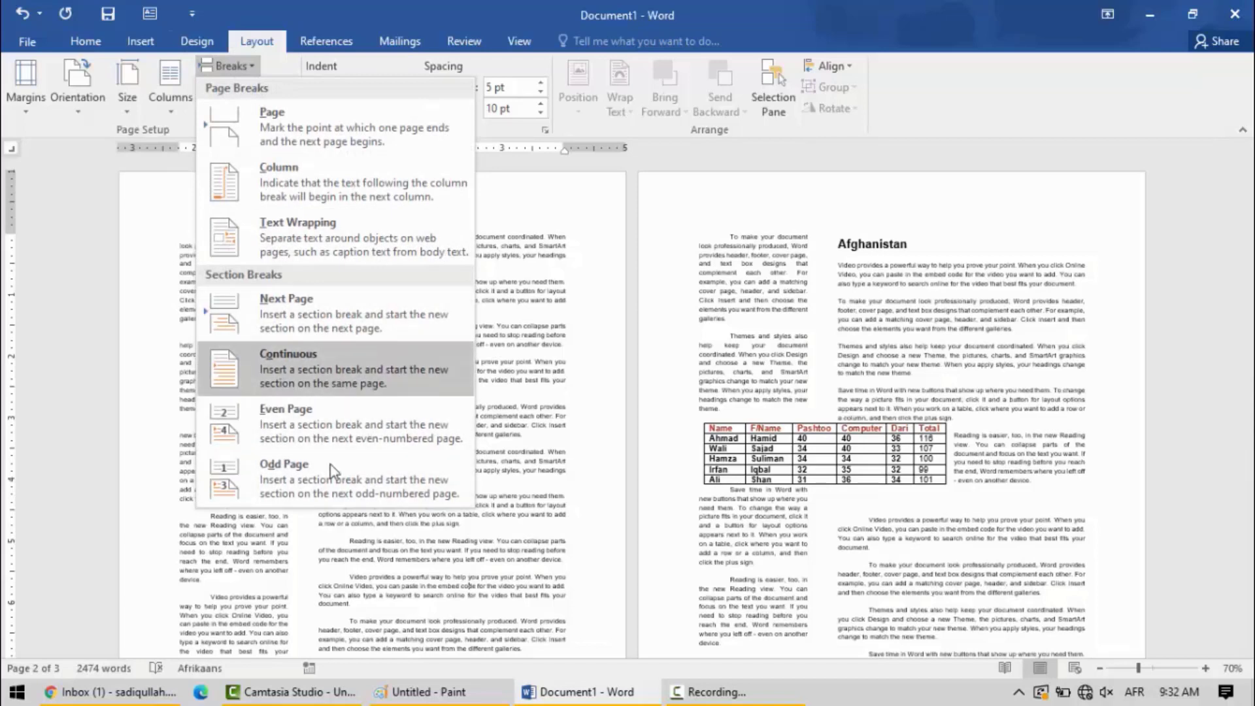
click(521, 351)
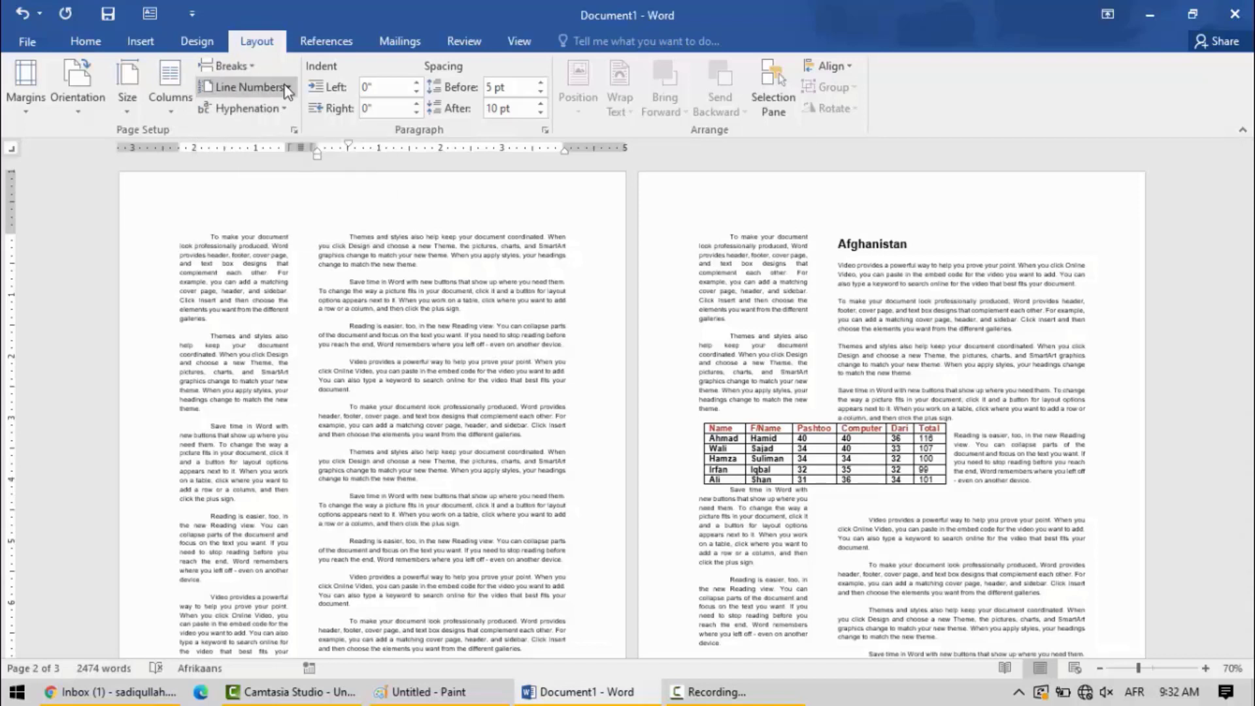
click(141, 41)
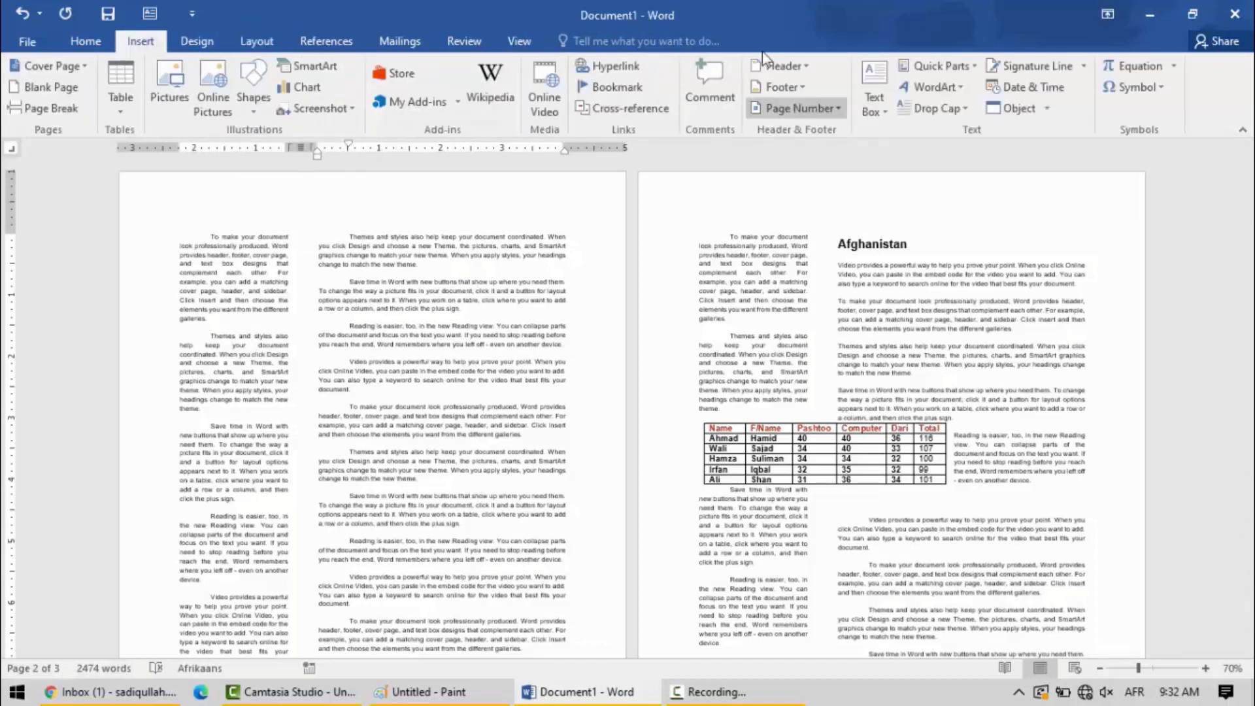
click(208, 43)
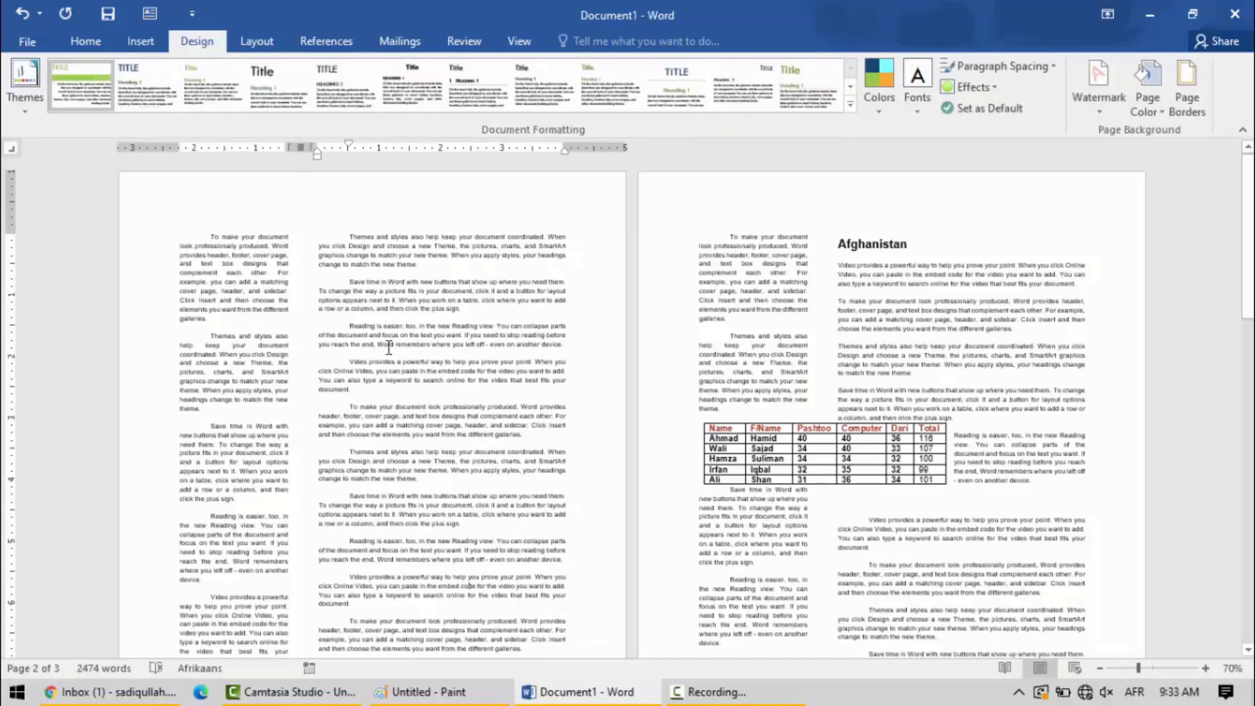
click(257, 41)
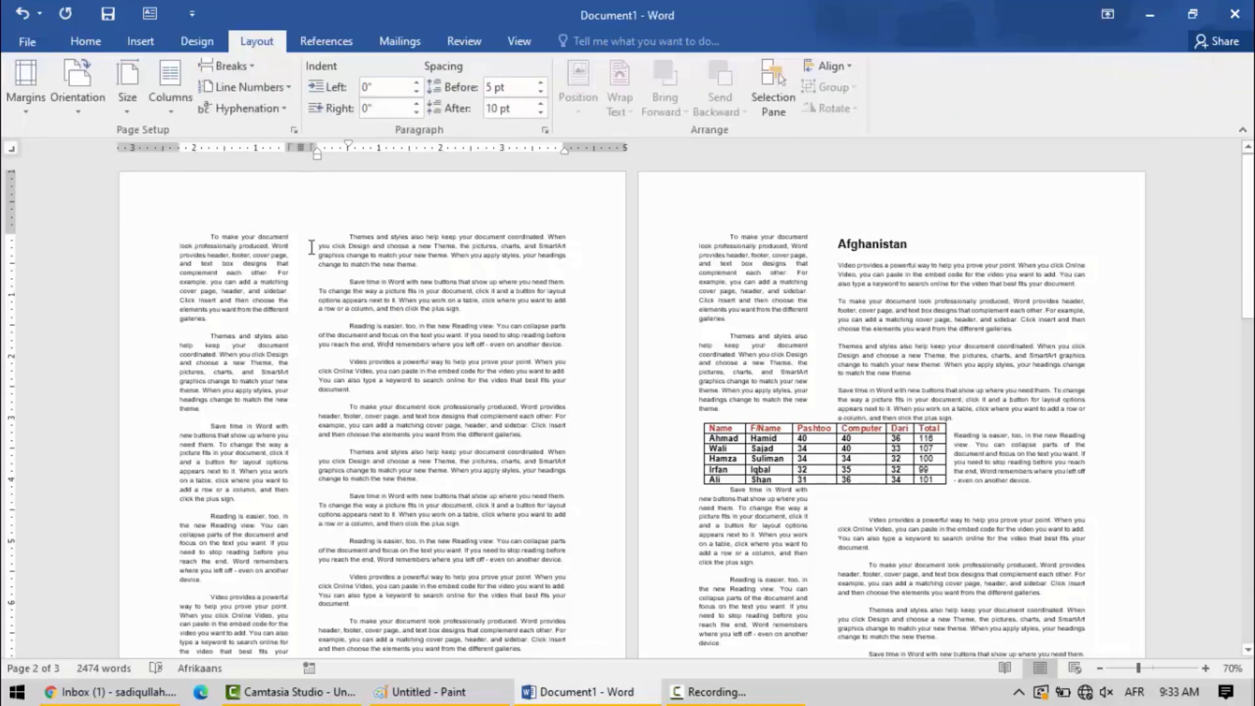
Step: Open the detailed column settings for the document
click(175, 104)
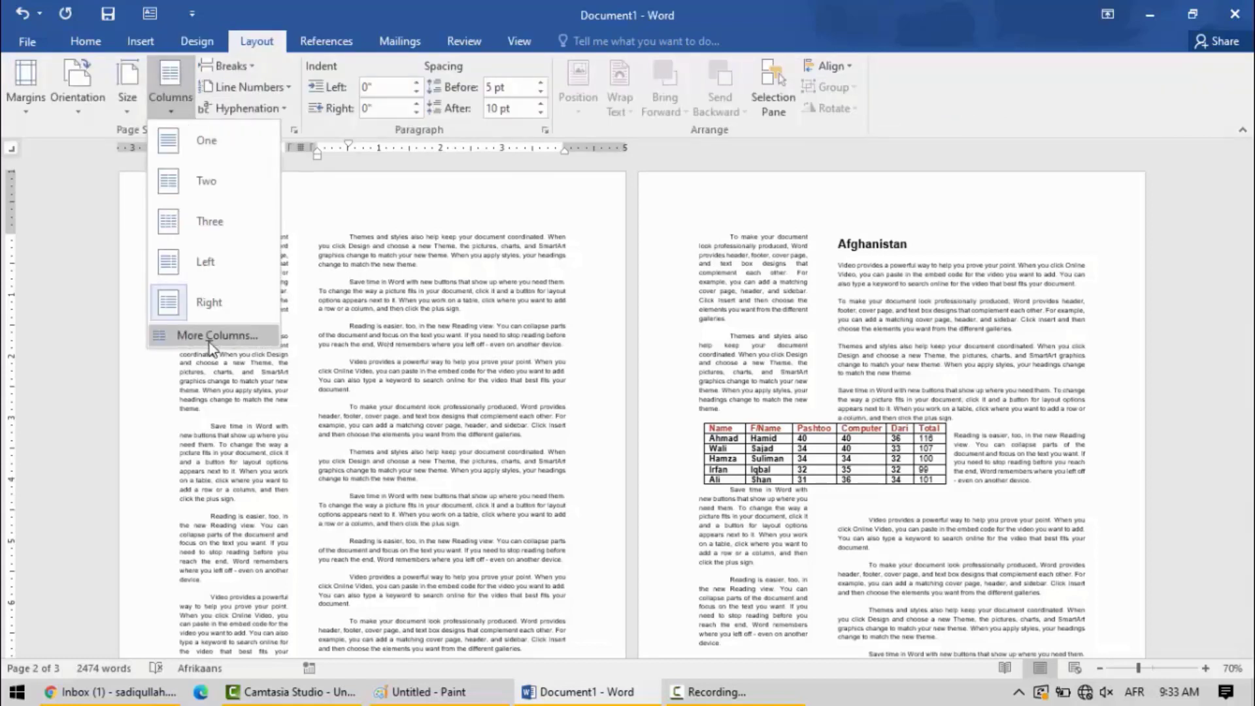
click(209, 342)
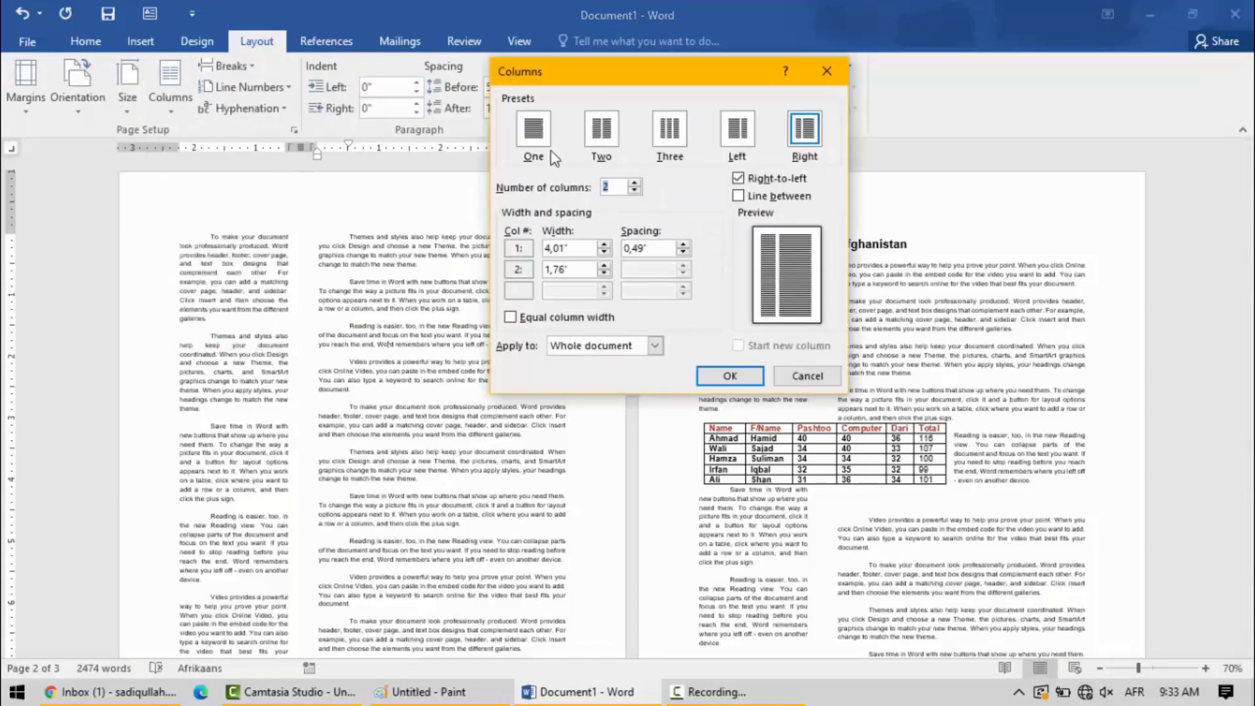